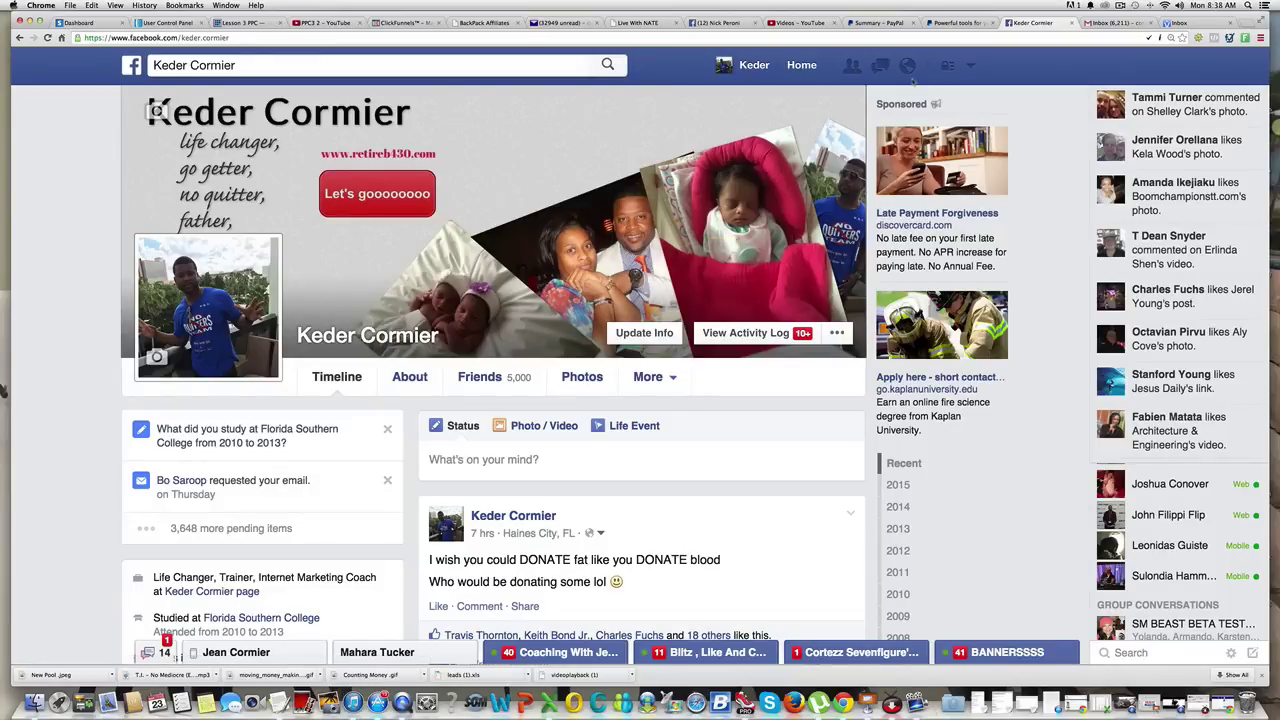
Step: Switch to PayPal, log in with the saved credentials and display the account summary enlarged
click(955, 22)
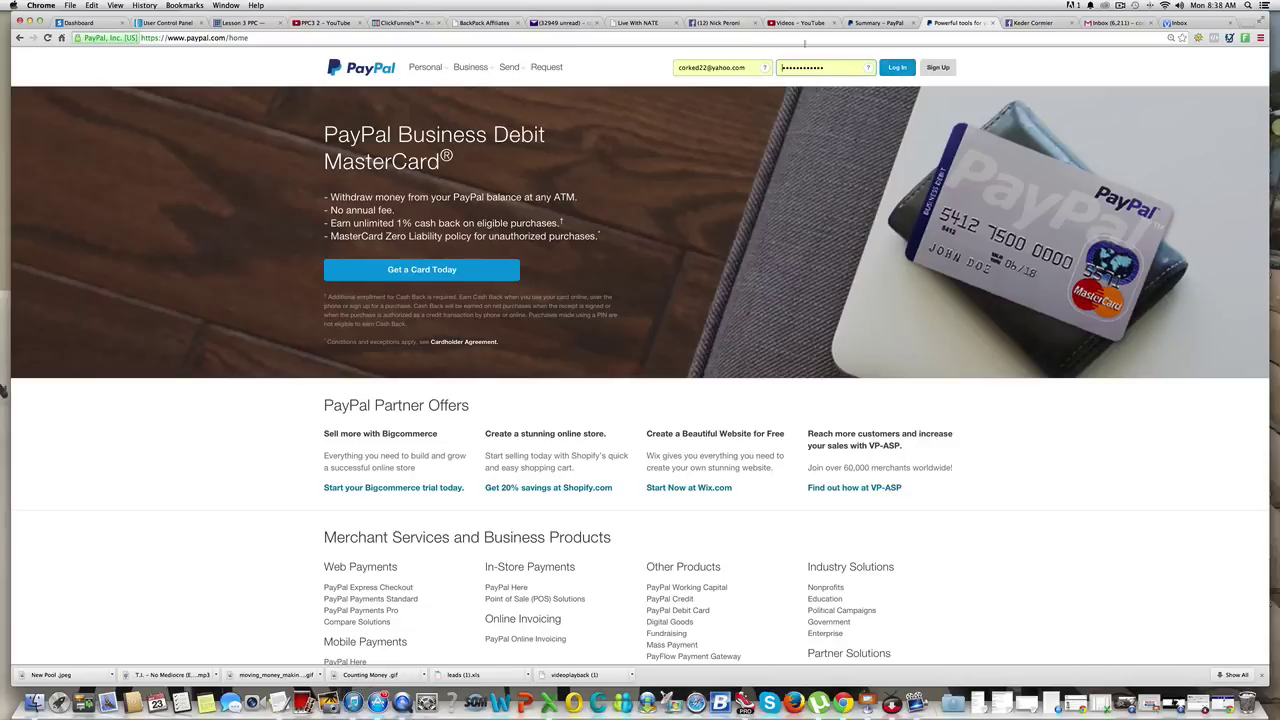
click(898, 69)
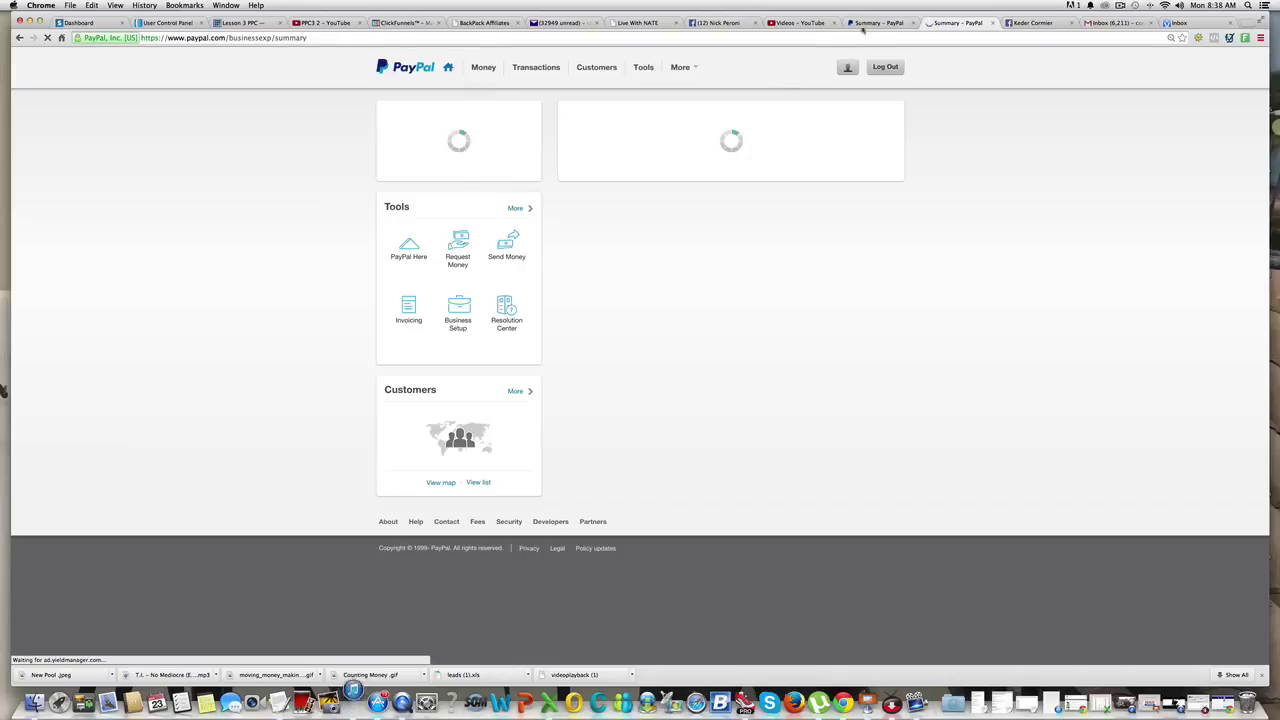
click(864, 28)
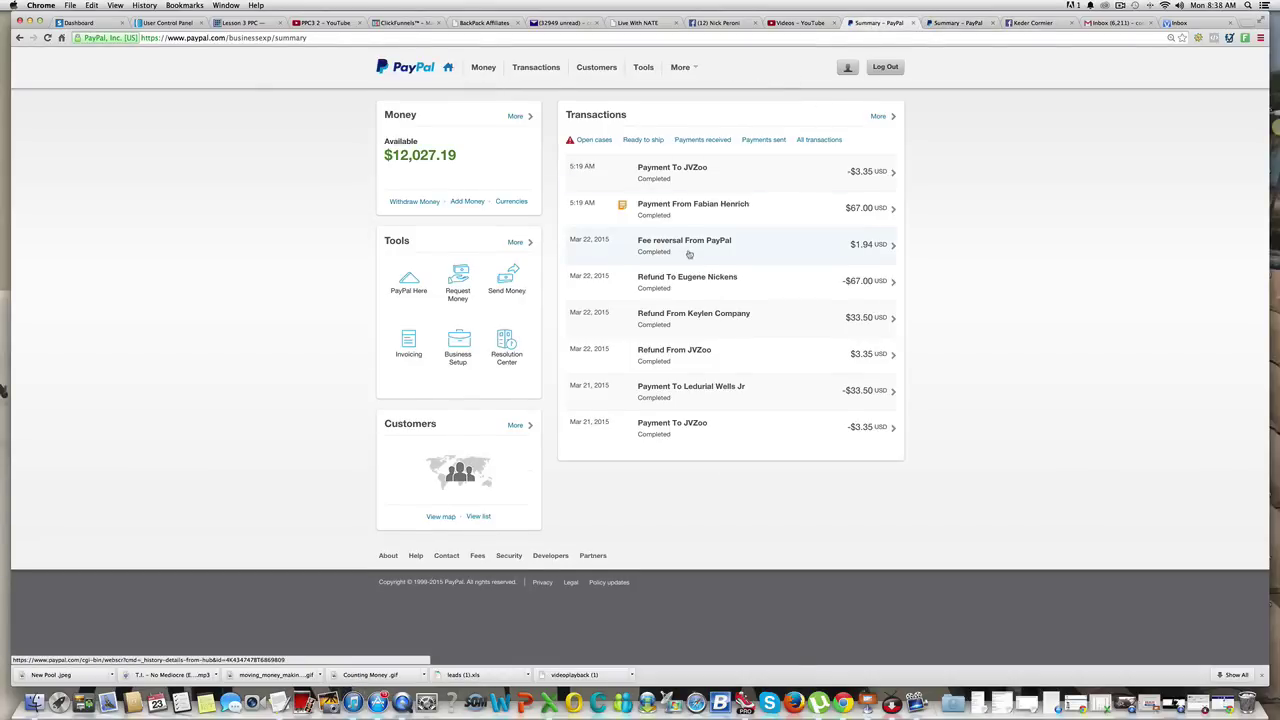
key(super+equal)
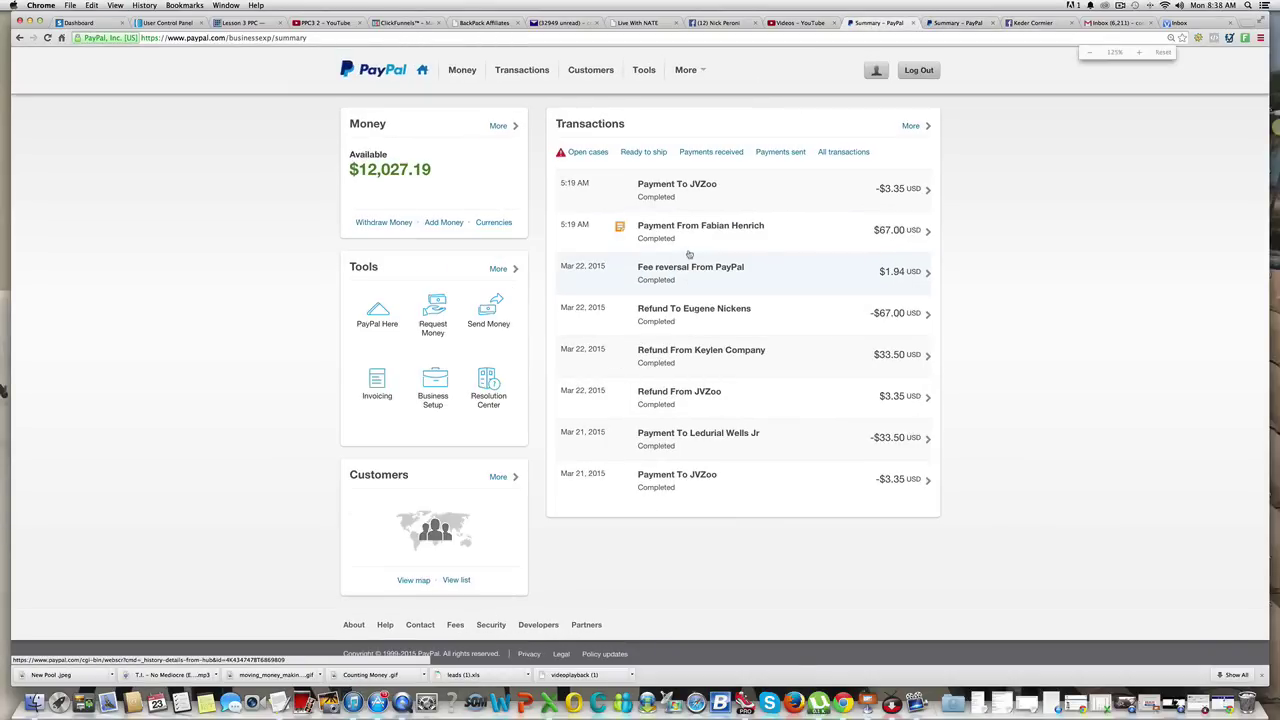
key(super+equal)
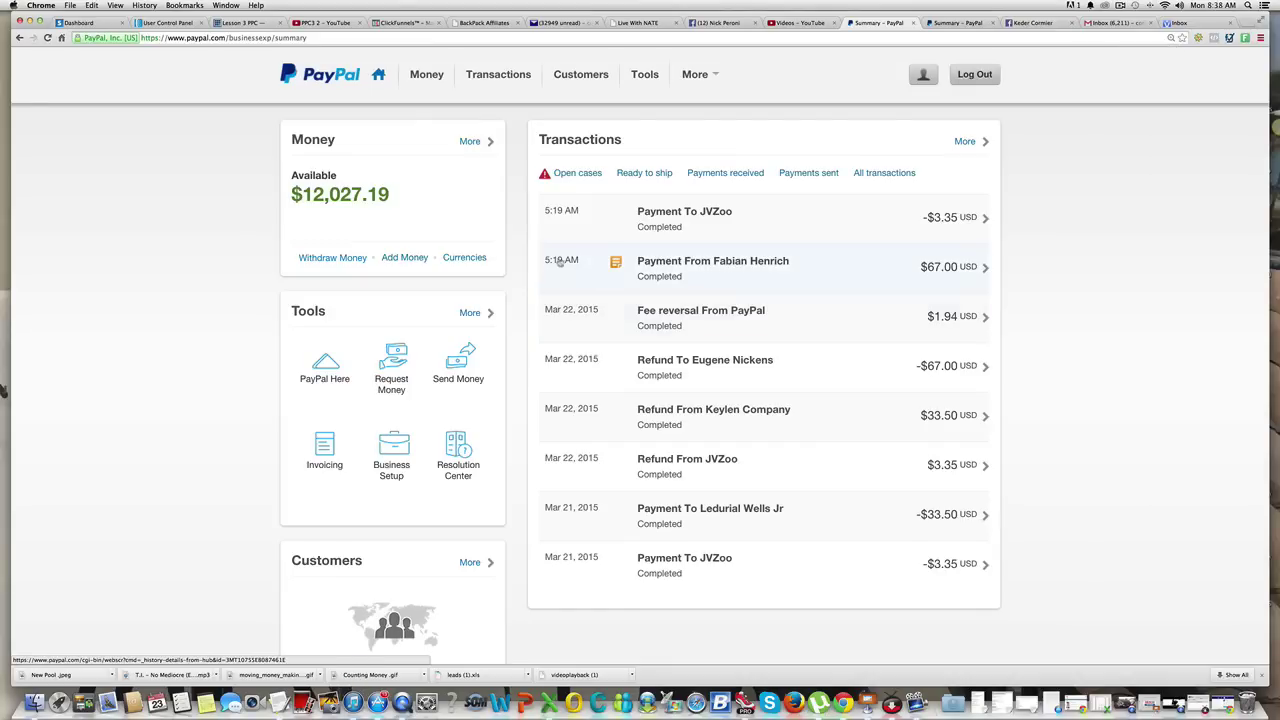
Step: Open the Business Profile details and examine the account holder and business name
click(928, 78)
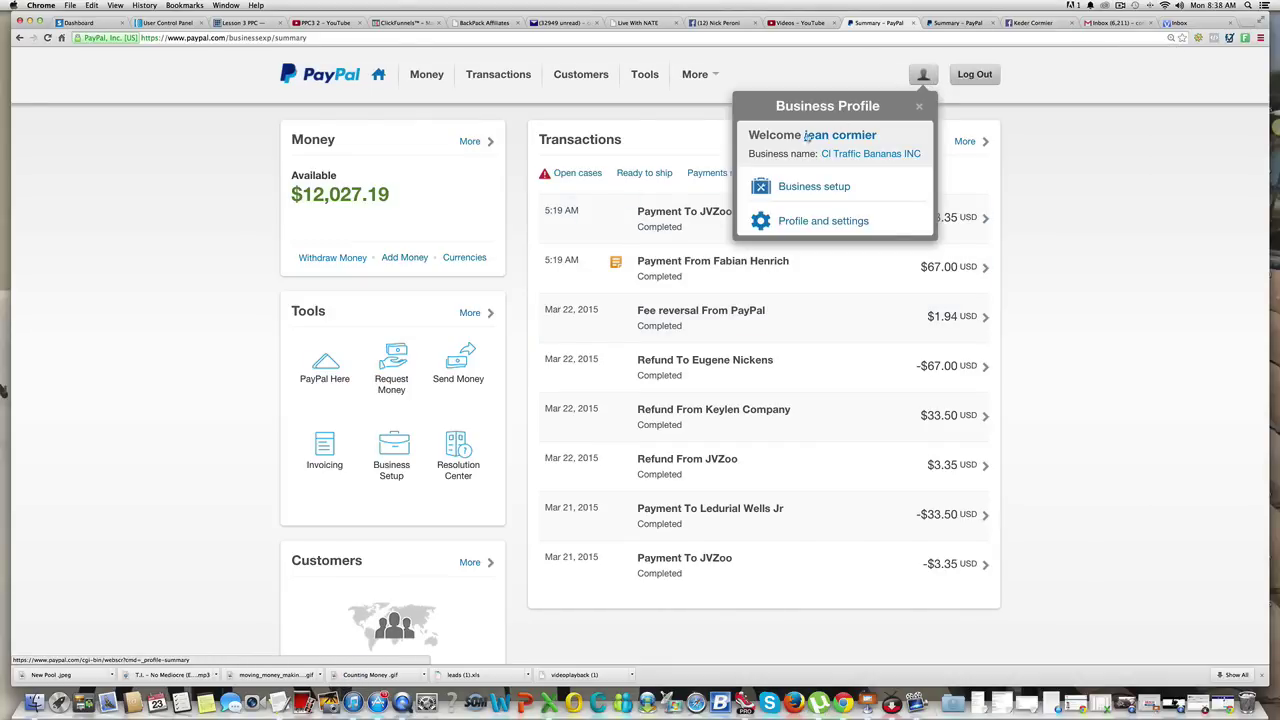
drag(860, 138, 873, 162)
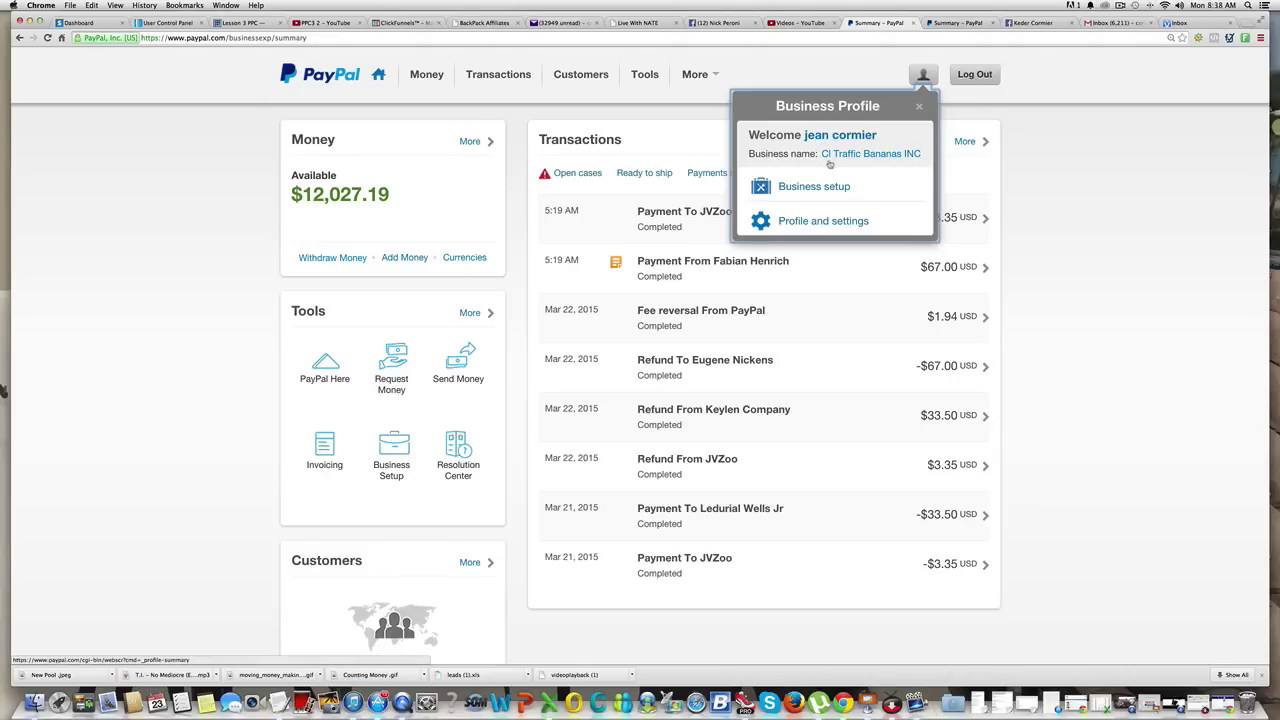
drag(930, 88, 921, 107)
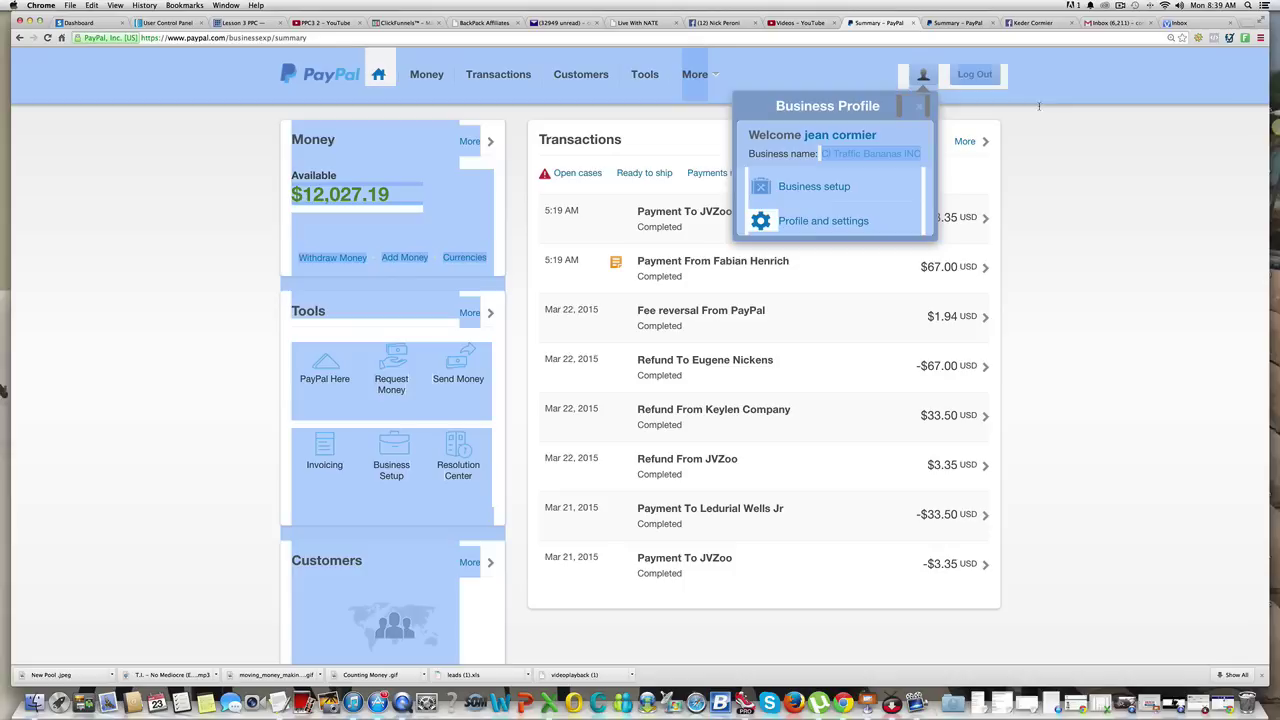
click(1014, 143)
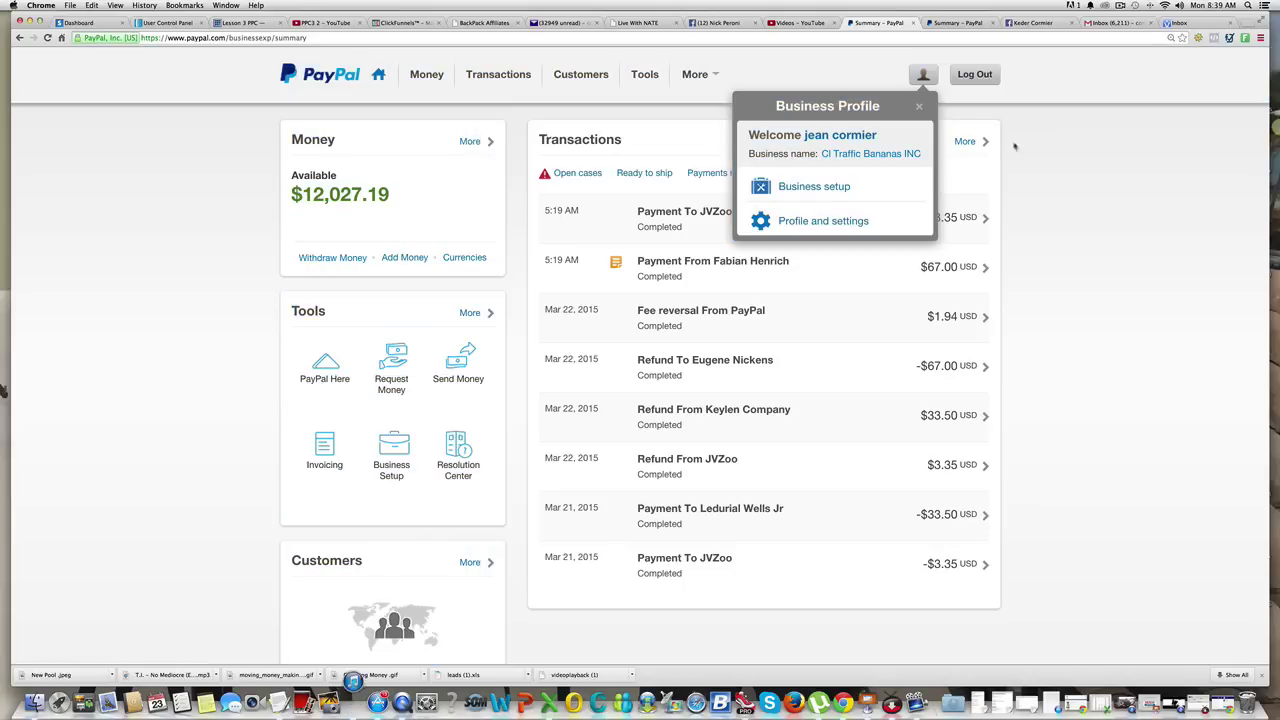
Step: Open the saved PayPal Buttons among the account tools and start creating a new payment button
click(647, 78)
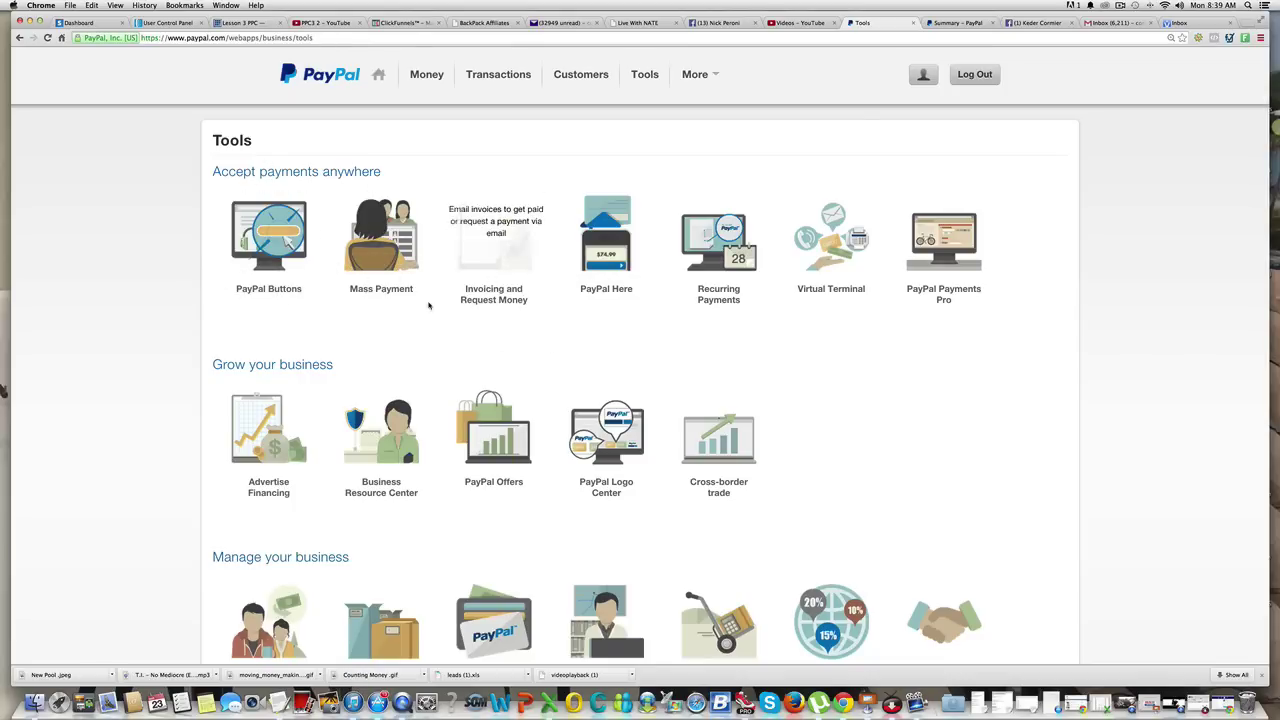
click(268, 297)
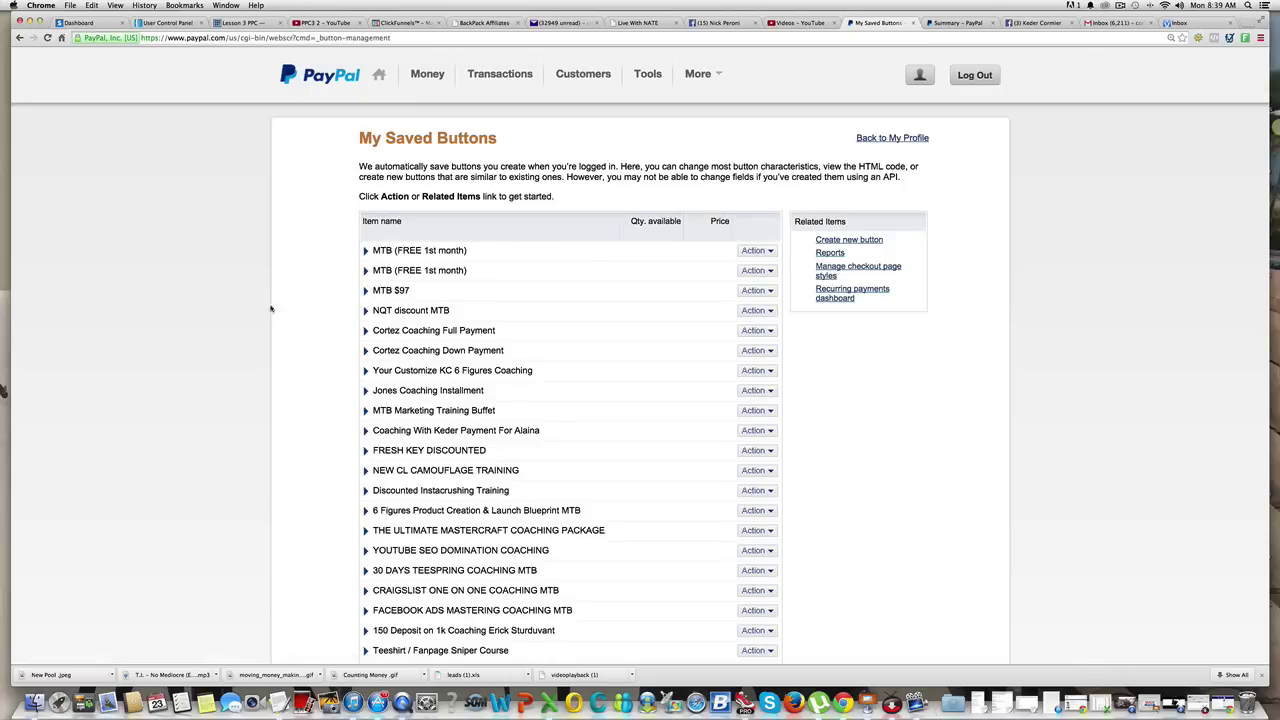
scroll(500, 325, down, 10)
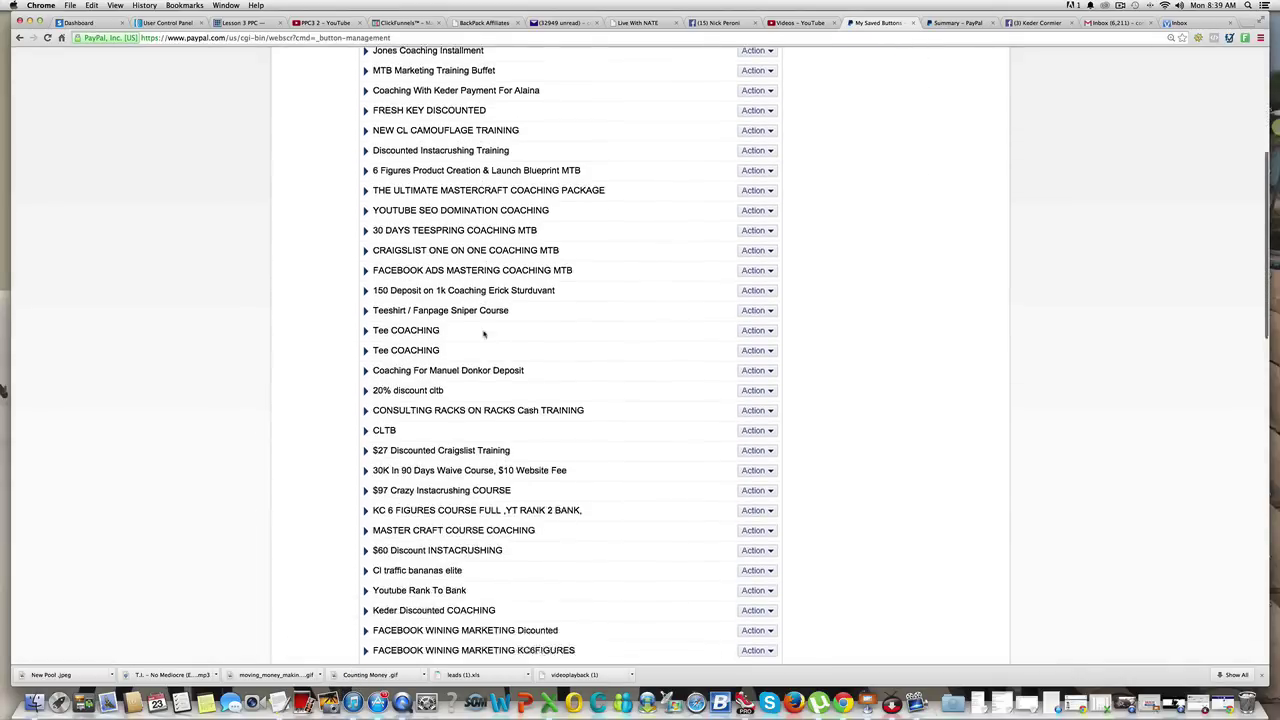
scroll(484, 330, down, 7)
scroll(484, 330, up, 17)
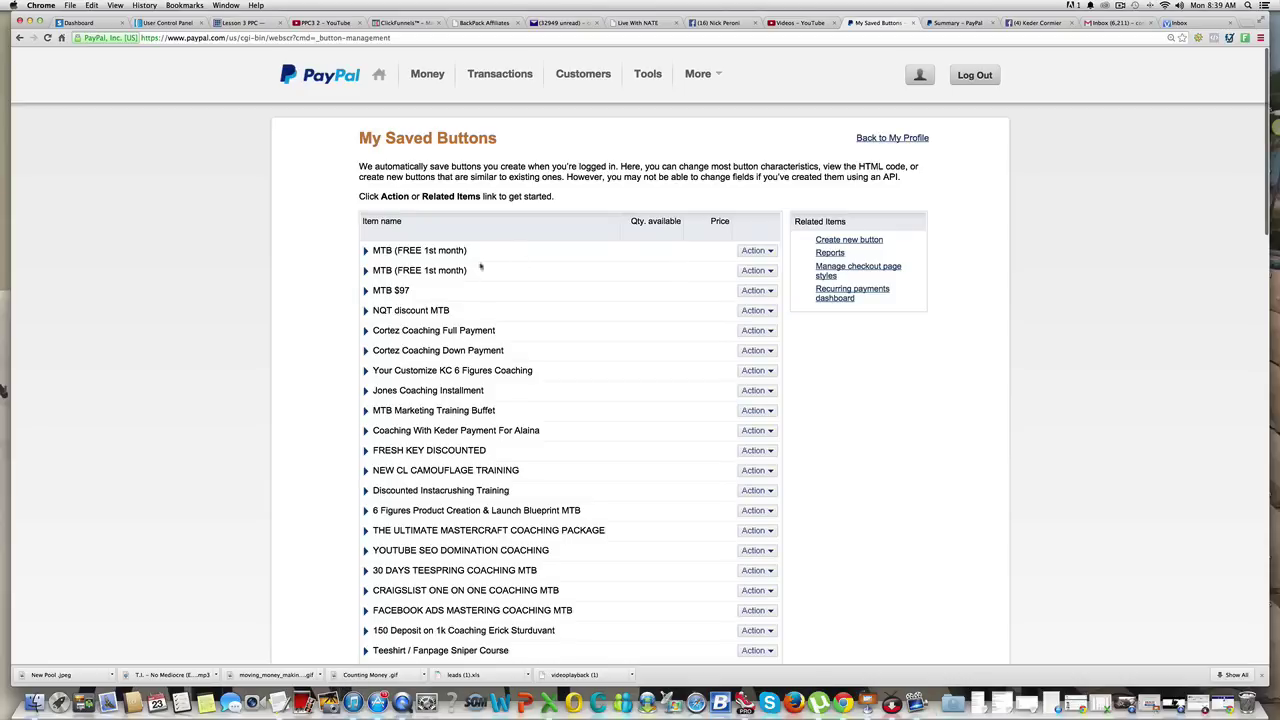
click(856, 243)
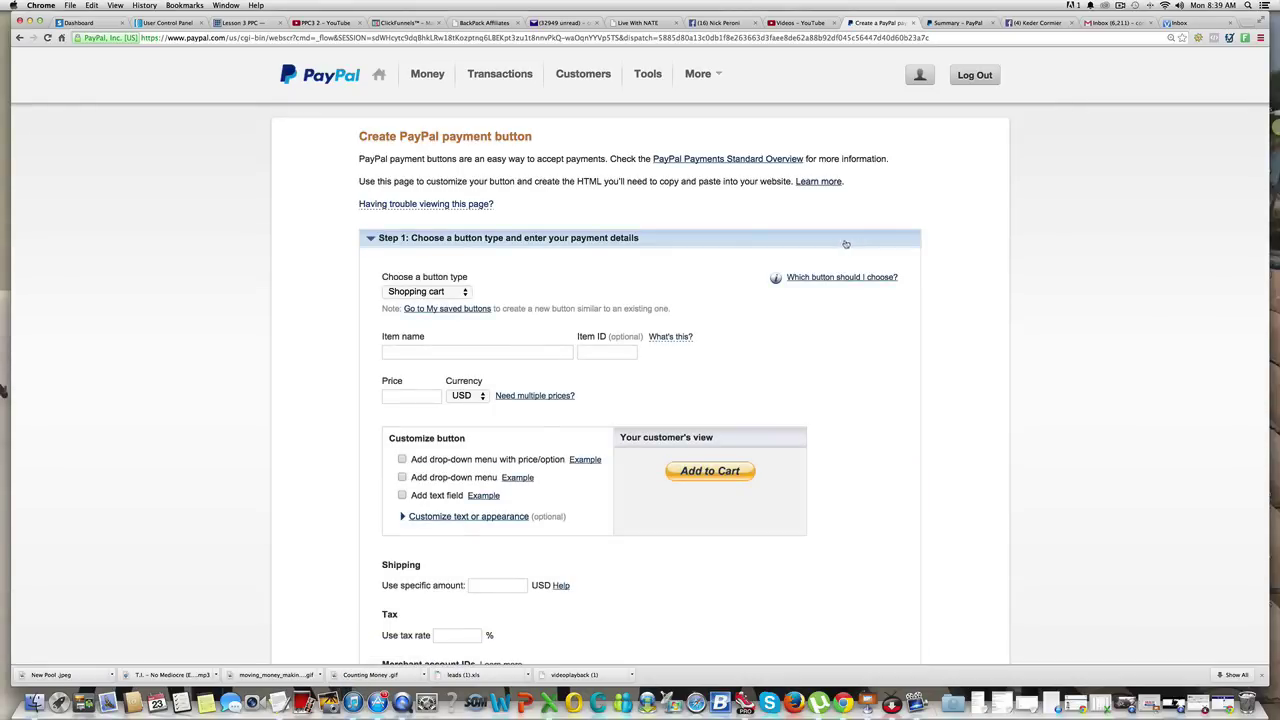
Step: Enter the item name Youtube Training, item ID 1 and a price of 47 USD for the payment button
click(515, 352)
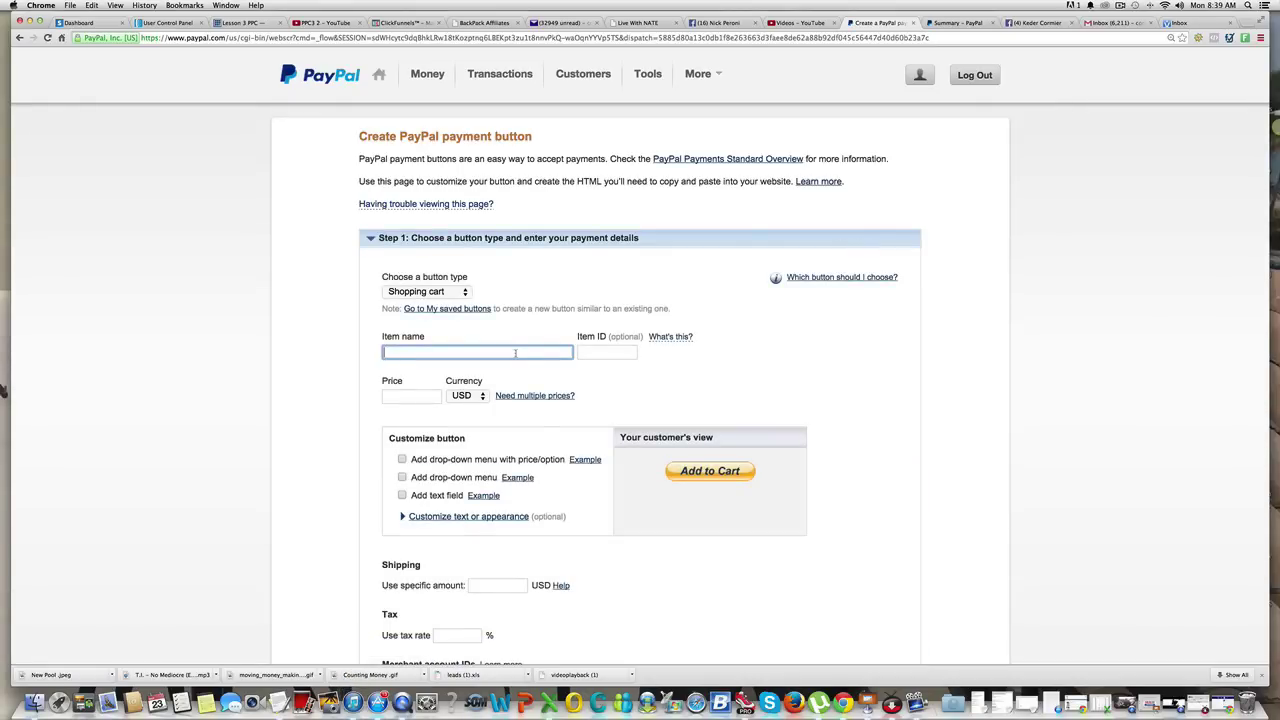
text(Youtube Training)
click(617, 354)
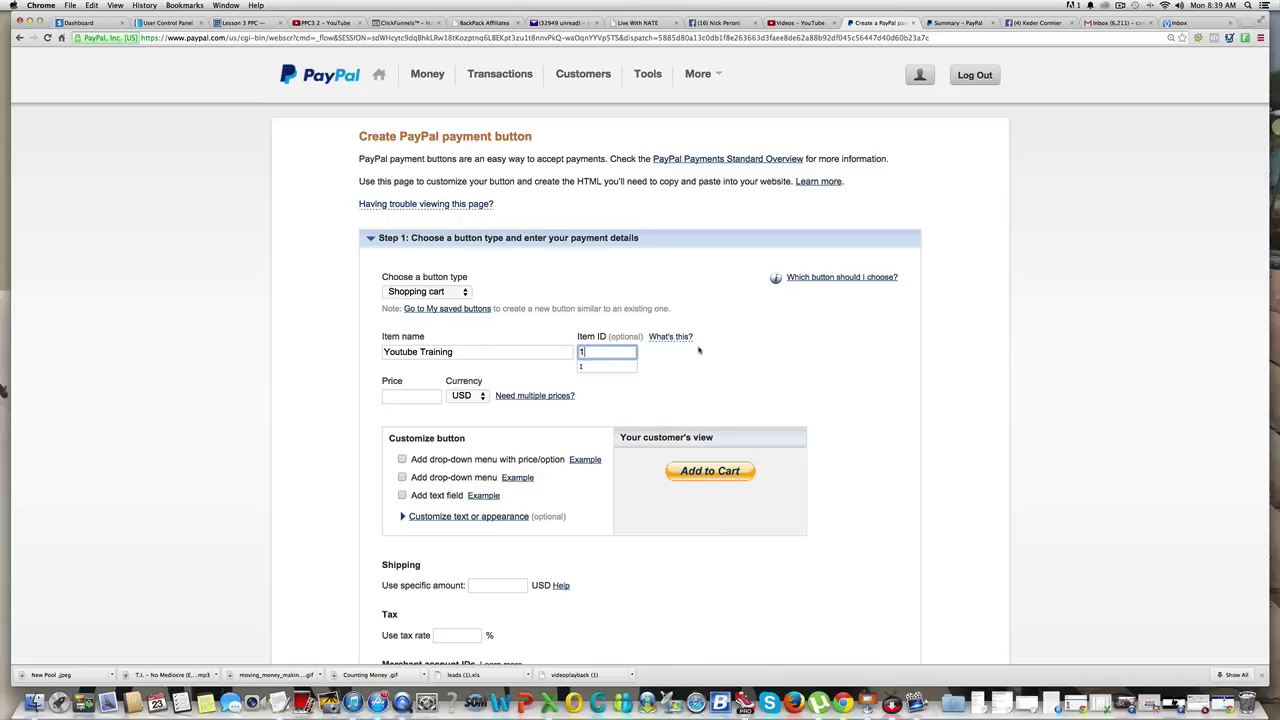
text(1)
click(409, 398)
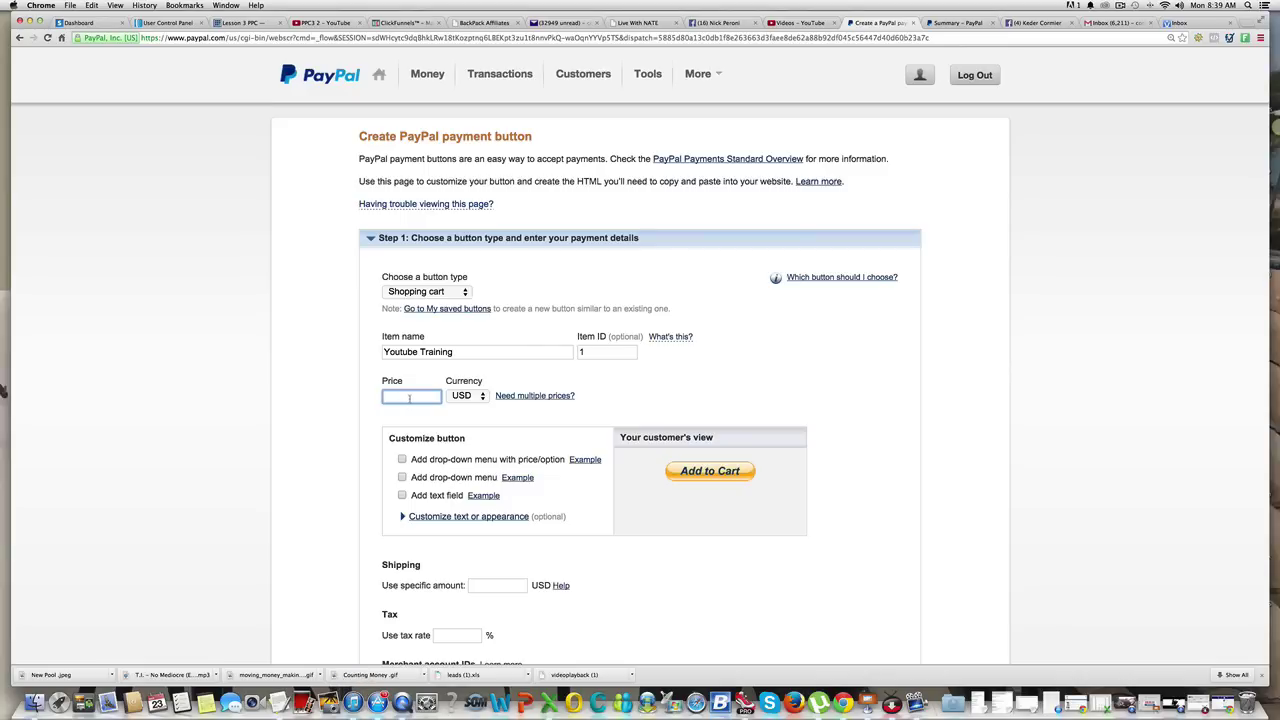
text(47)
click(456, 372)
Step: Leave shipping and tax empty, pass the inventory tracking section and expand the advanced features section
scroll(425, 458, down, 5)
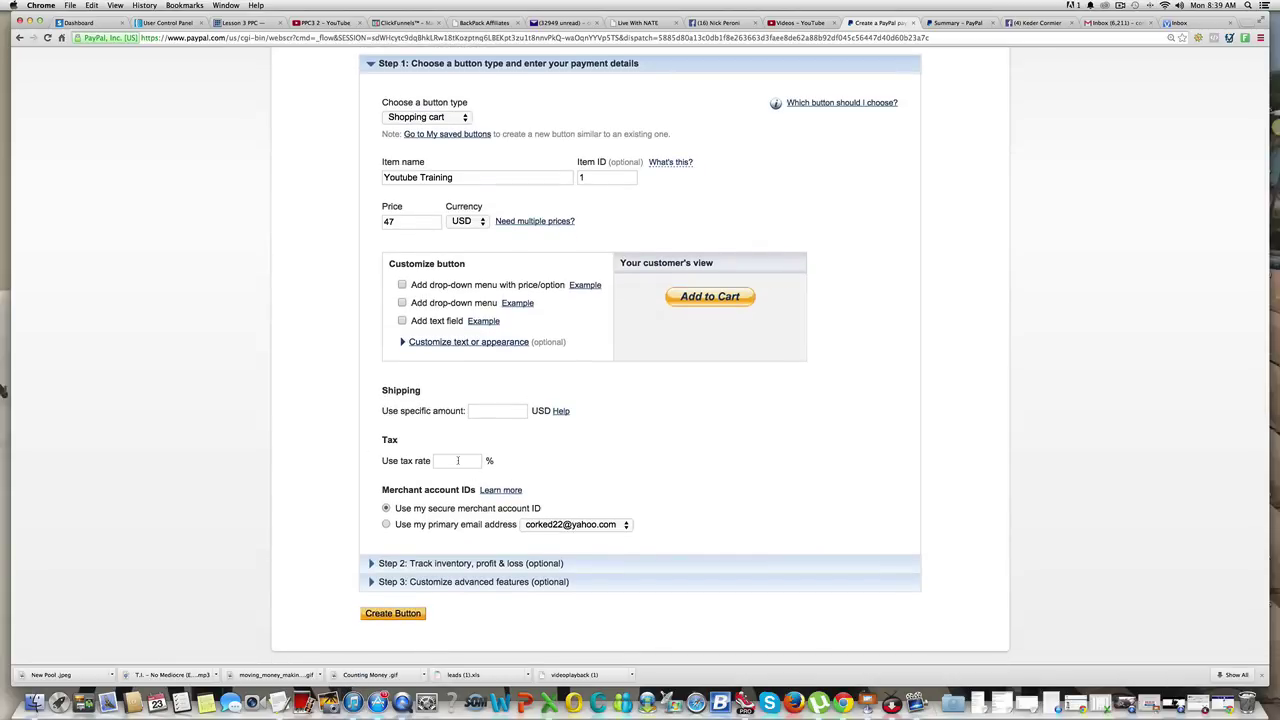
click(476, 462)
scroll(520, 470, down, 2)
click(430, 477)
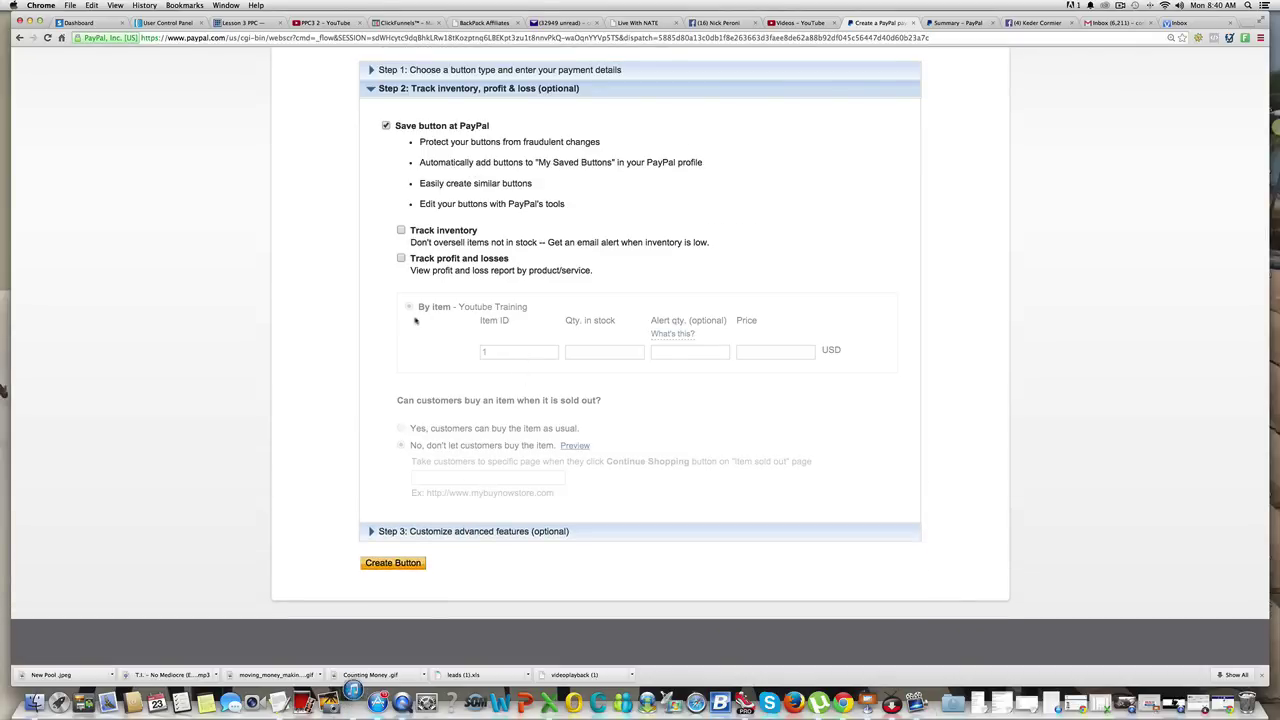
click(452, 534)
scroll(551, 513, down, 1)
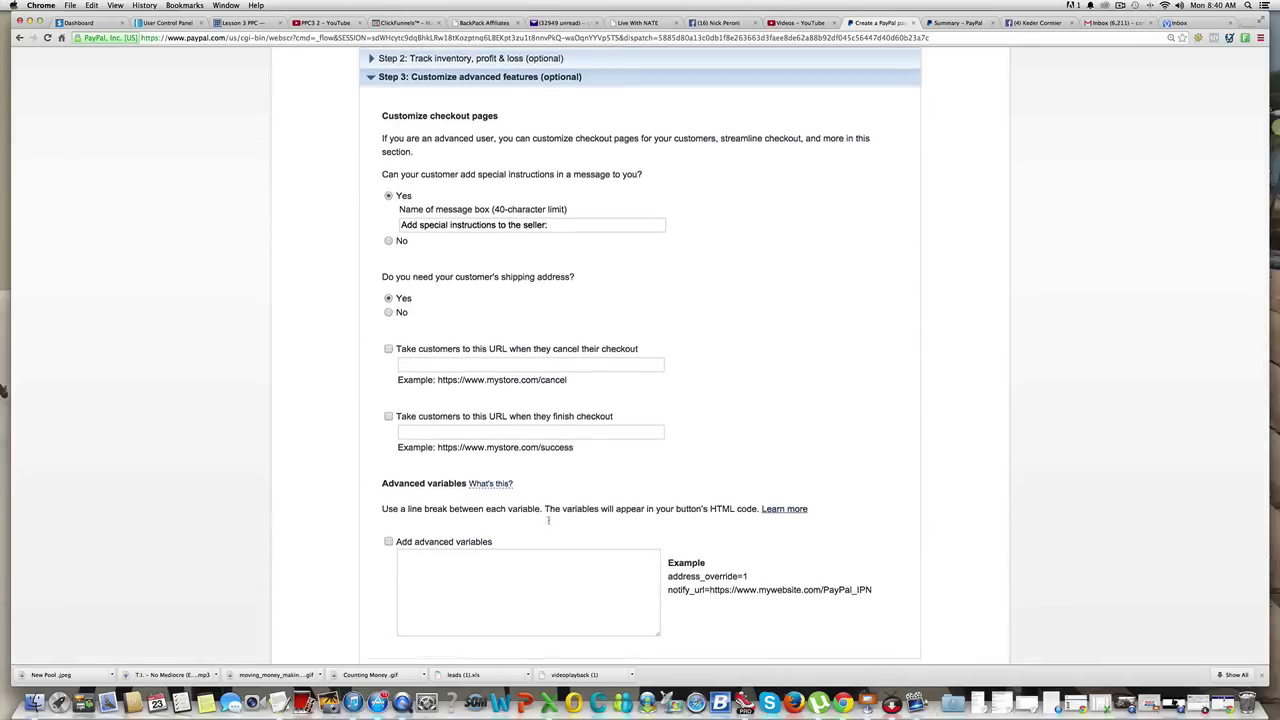
Step: Redirect customers to the seller's Facebook profile URL when they finish checkout, and create the button
click(389, 345)
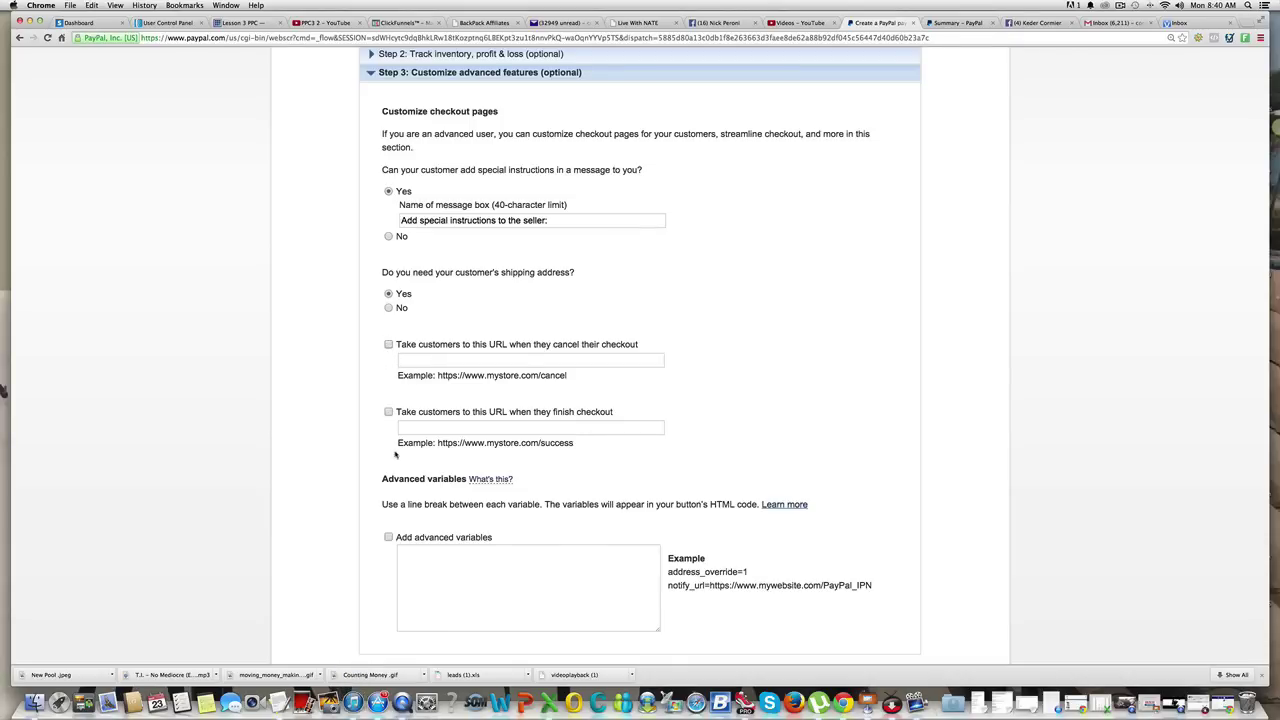
click(389, 413)
drag(615, 413, 419, 412)
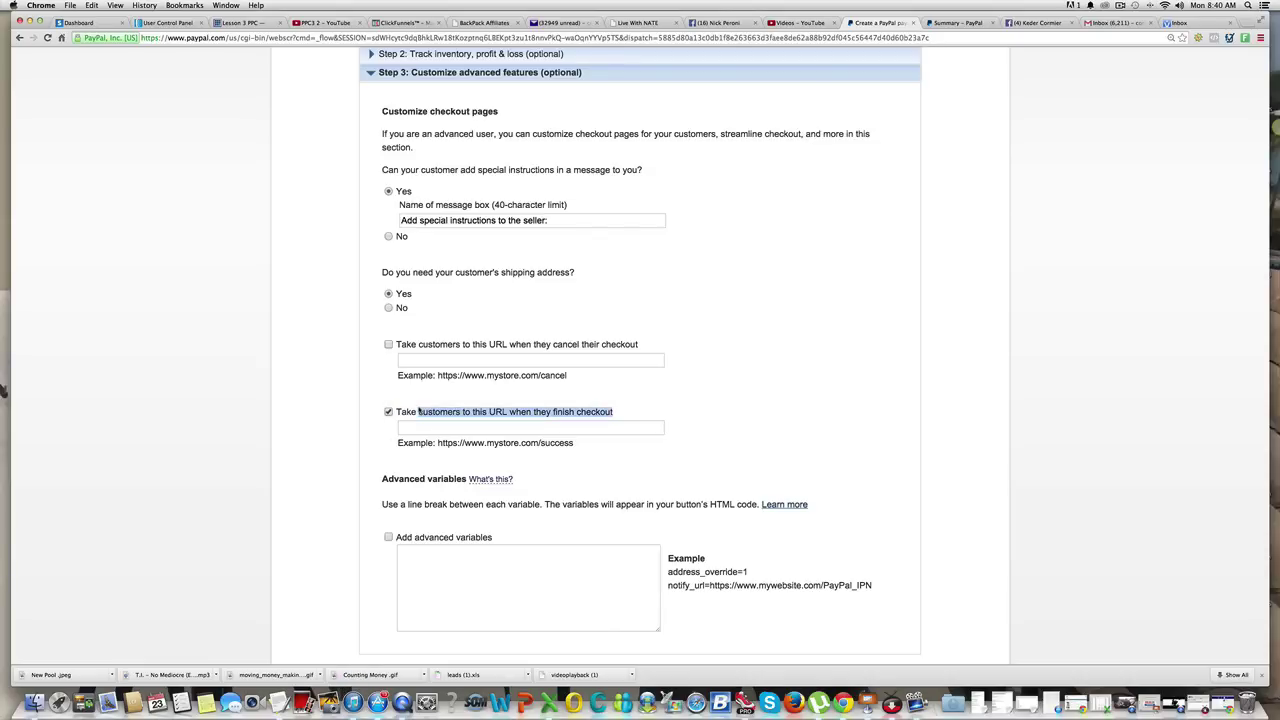
click(399, 413)
click(389, 413)
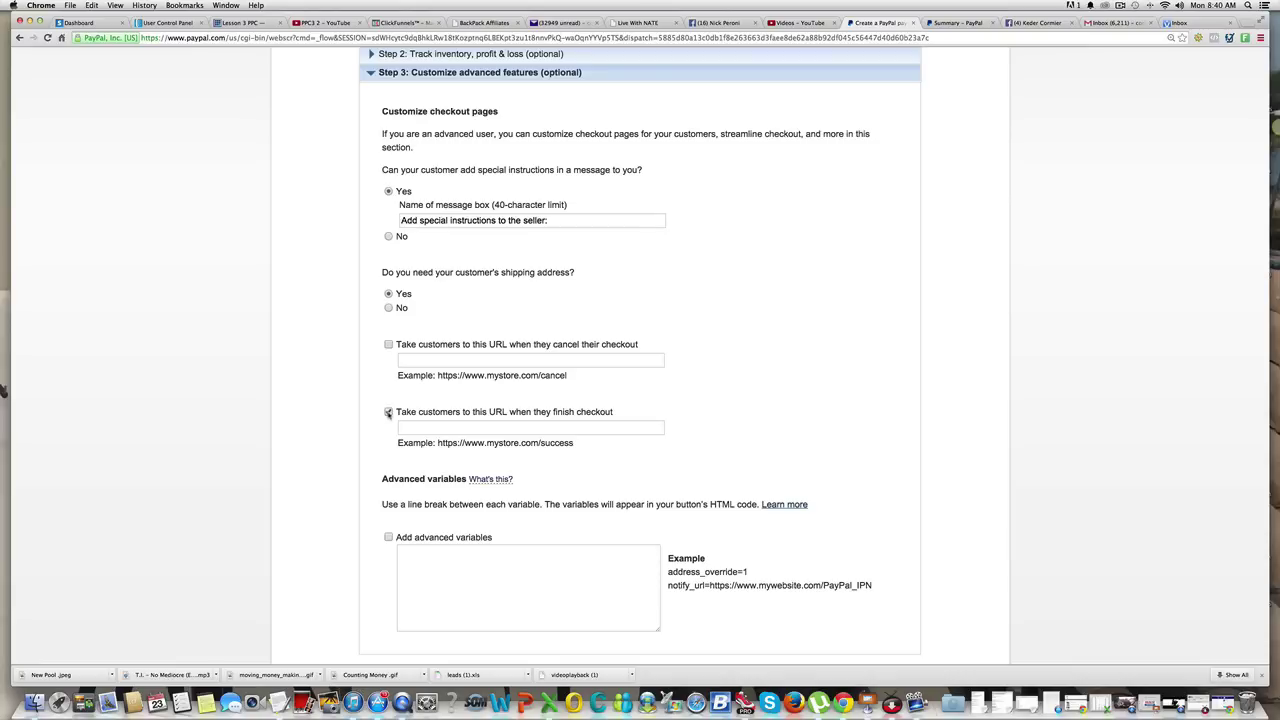
click(432, 428)
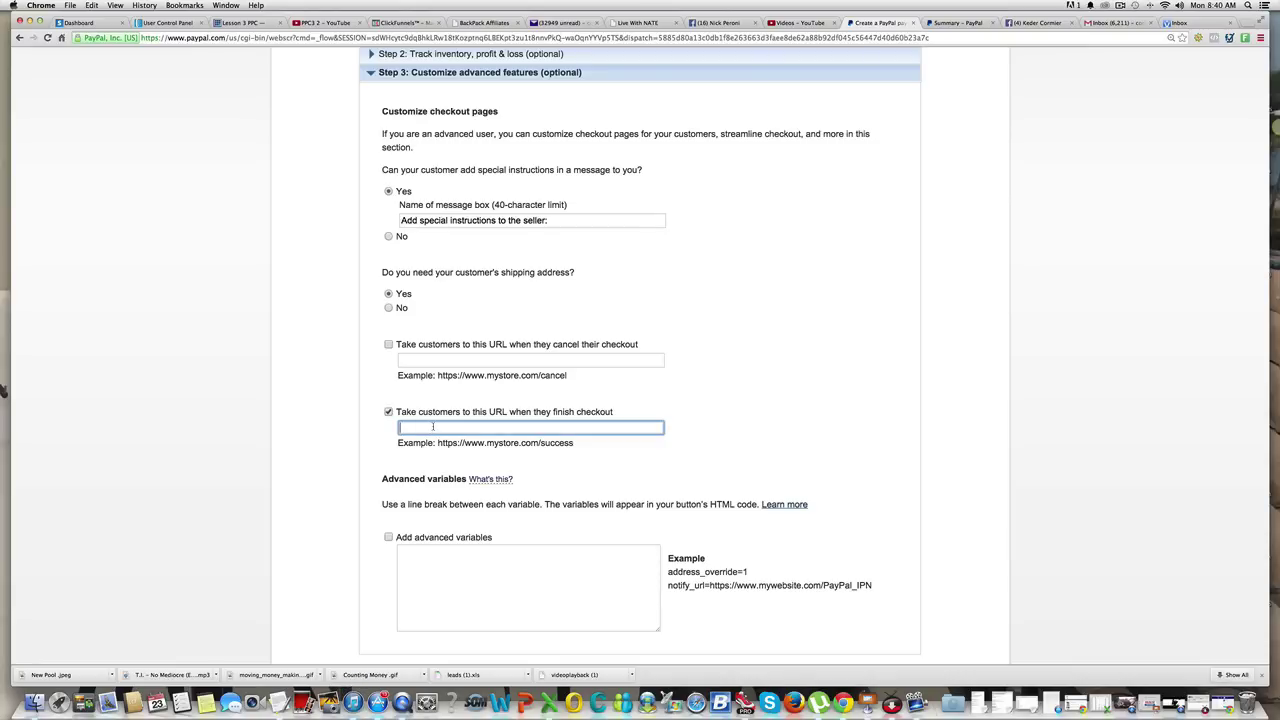
text(http://facebook.com/keder.cormier)
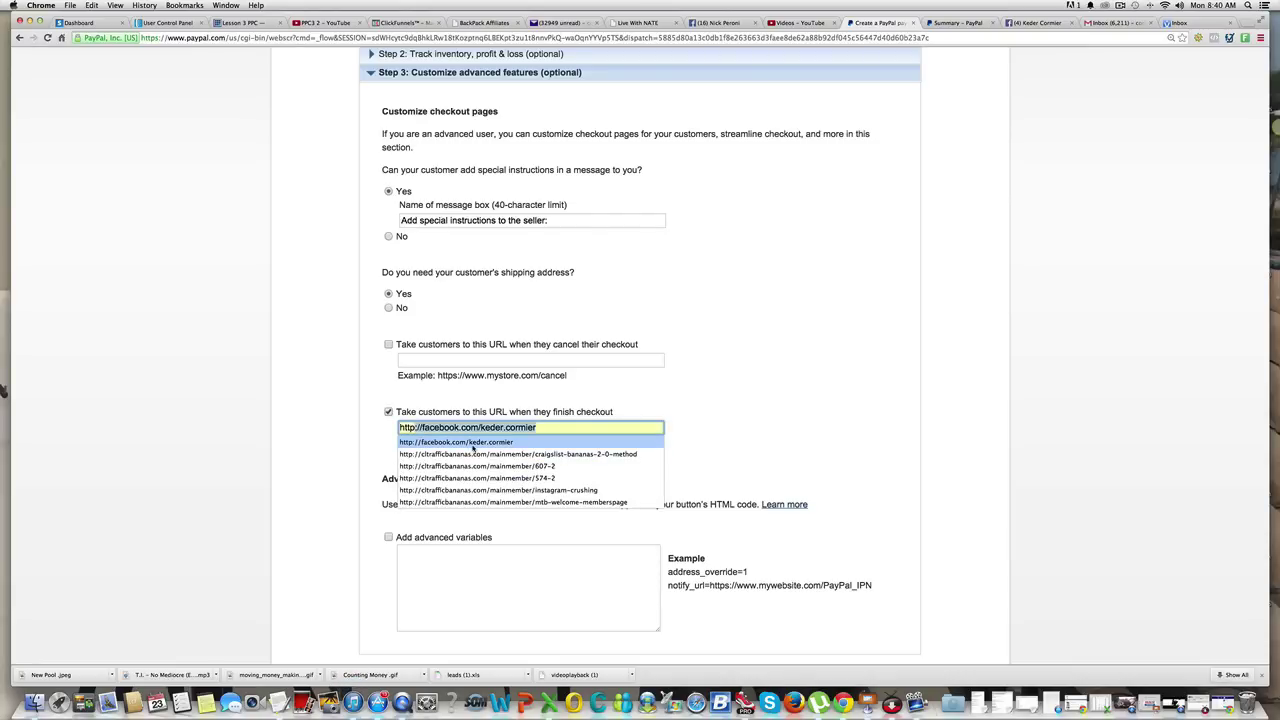
click(472, 442)
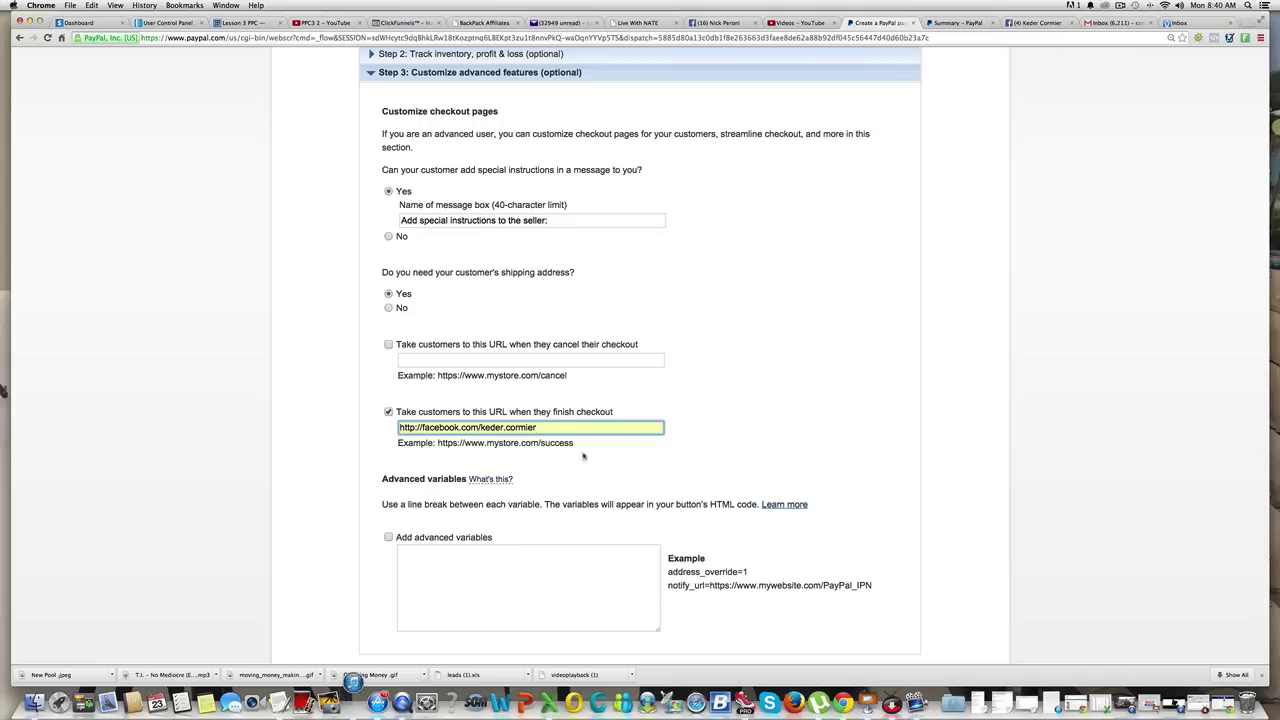
scroll(709, 474, down, 5)
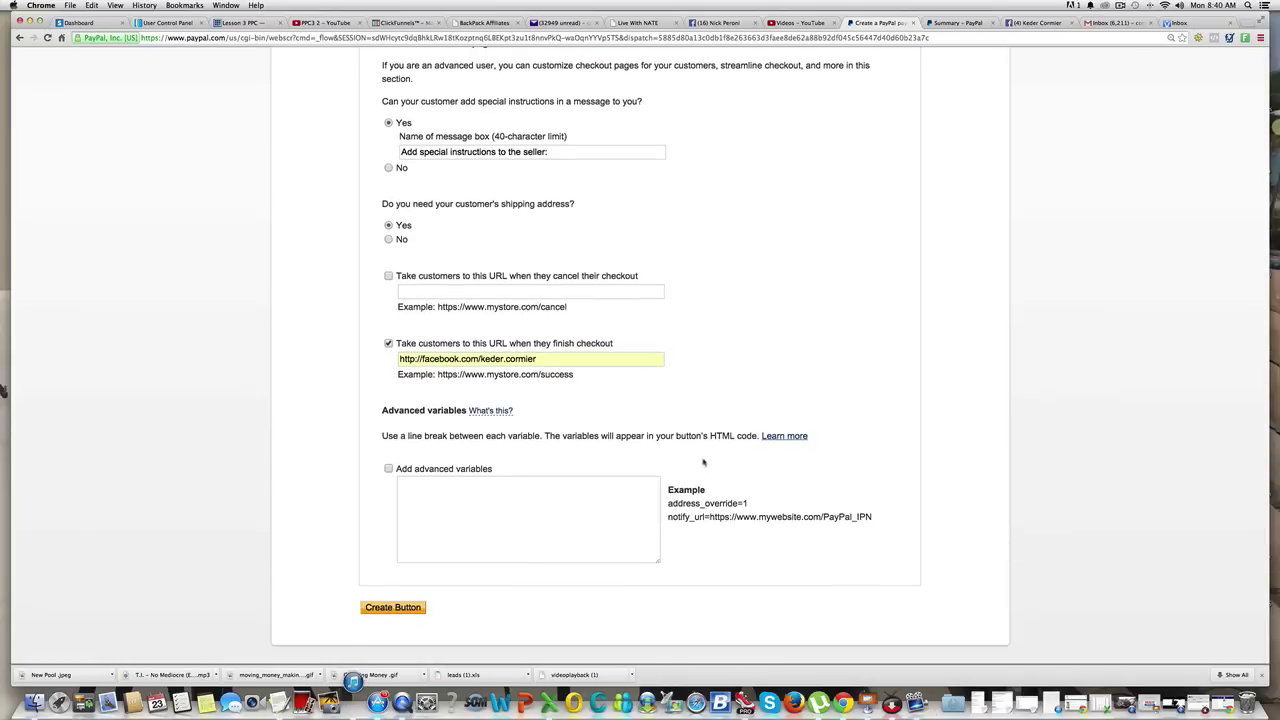
click(406, 609)
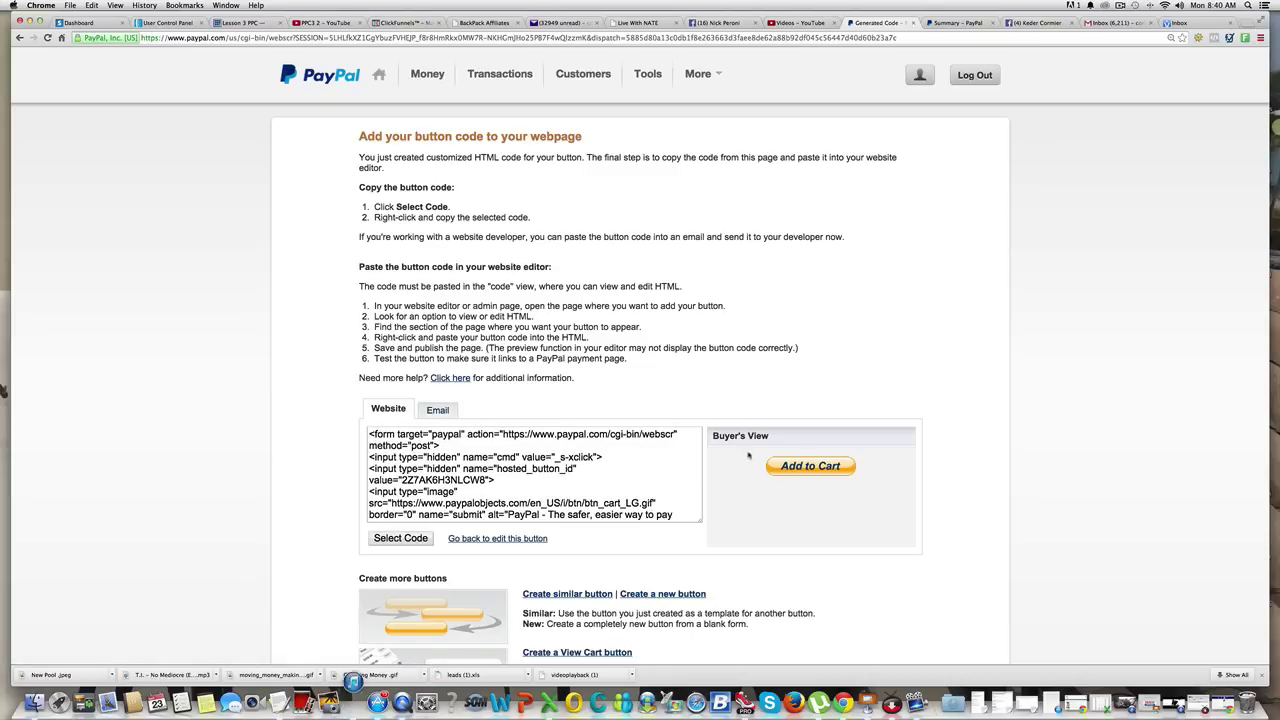
Step: Examine the generated website HTML code for the payment button
drag(370, 434, 603, 549)
click(510, 497)
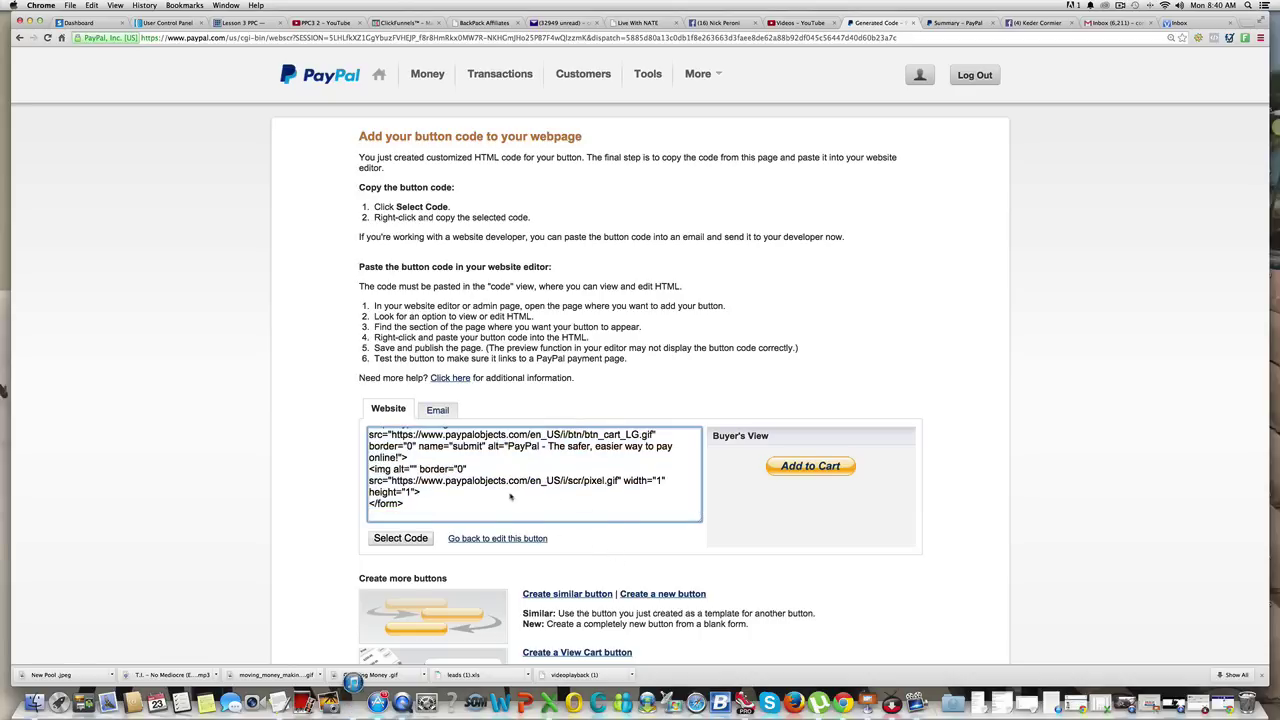
drag(494, 502, 444, 430)
click(444, 428)
Step: Display the email version of the button code and copy its payment link
click(437, 410)
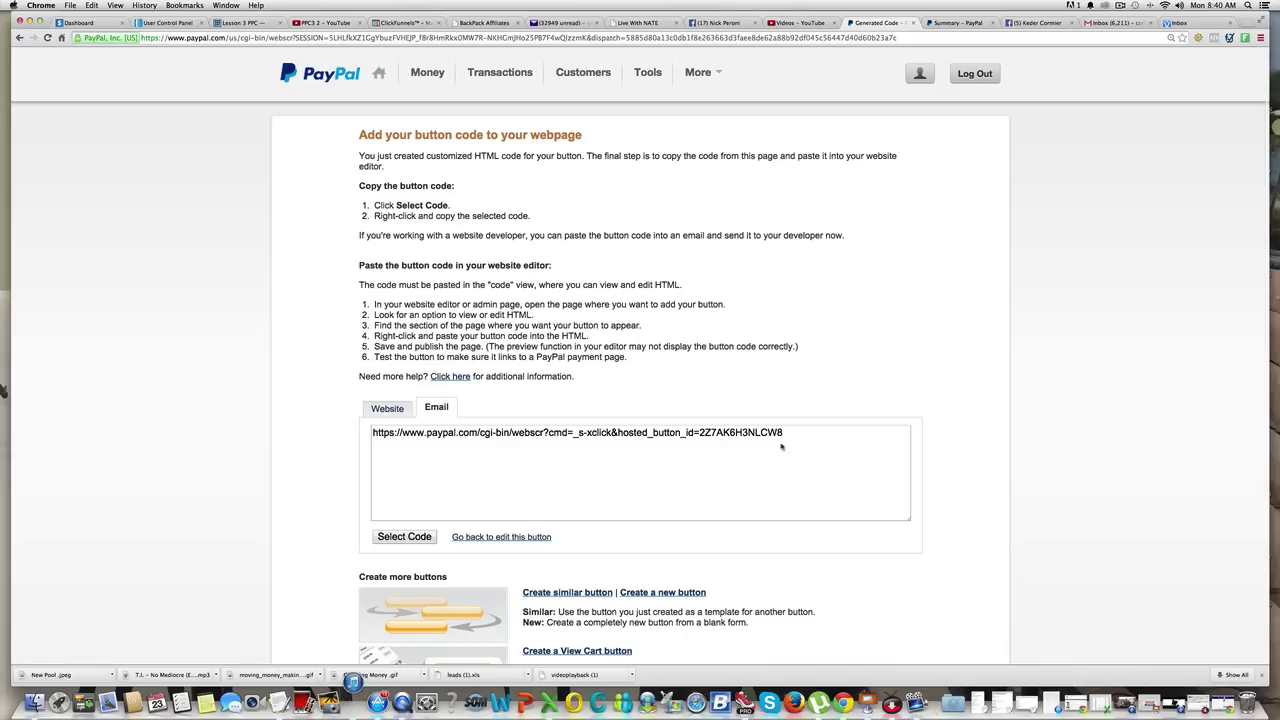
drag(791, 433, 366, 438)
key(super+c)
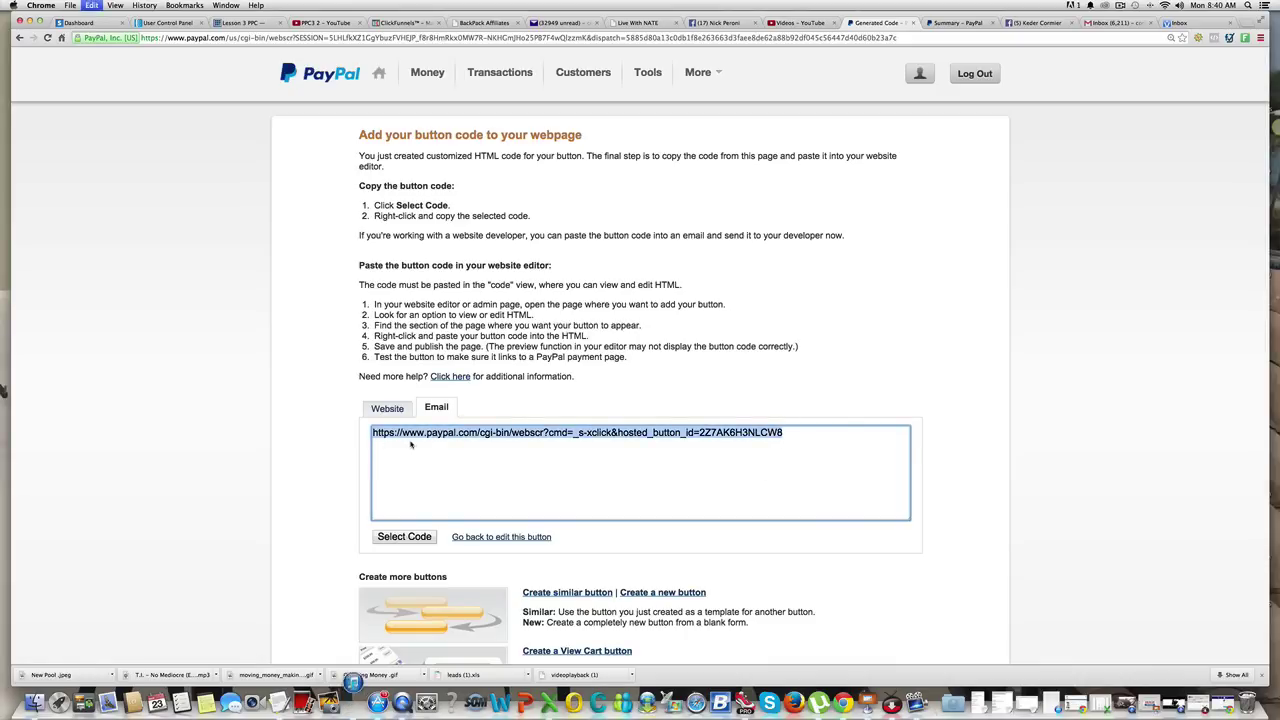
scroll(1160, 135, down, 1)
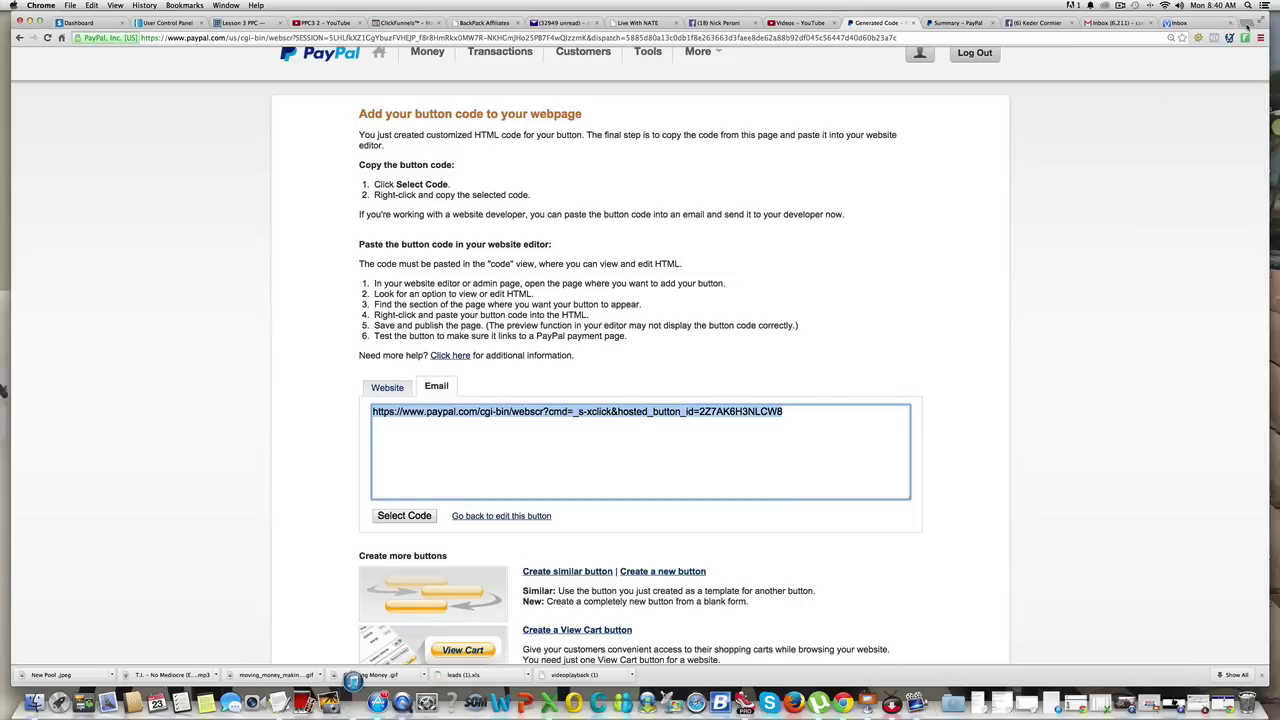
Step: Load the copied payment link in a new browser tab
click(1199, 23)
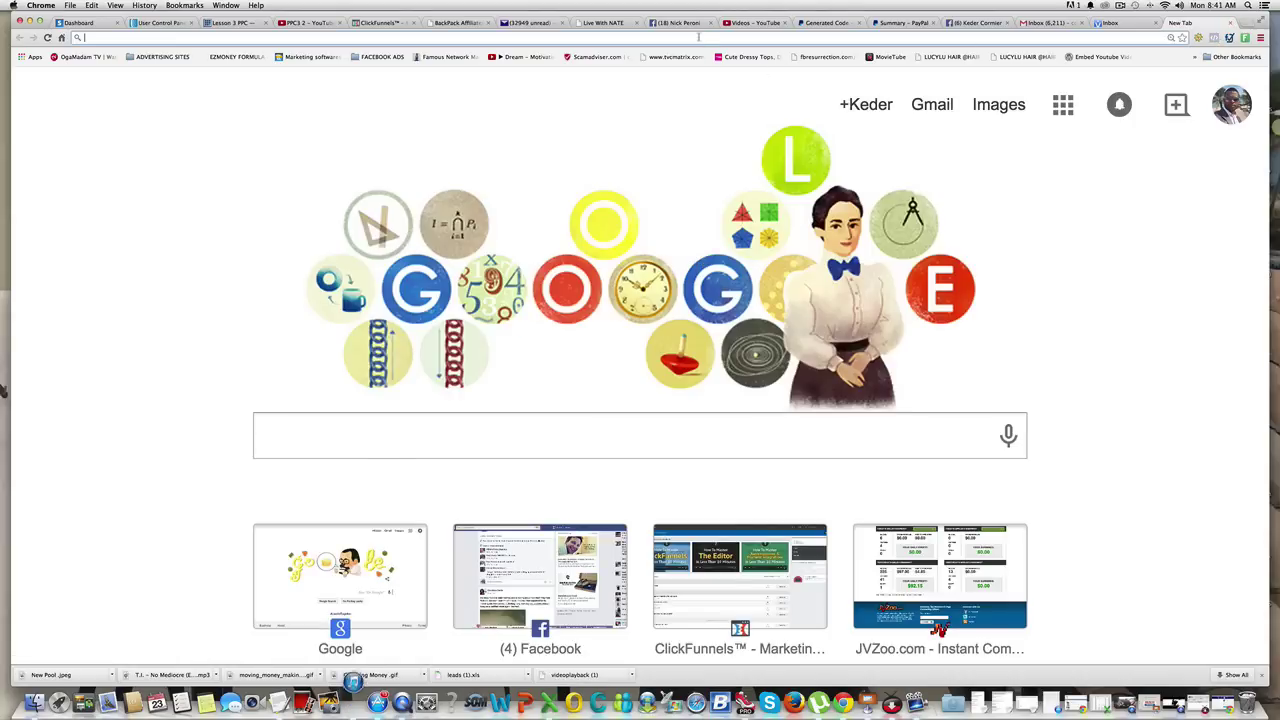
key(super+v)
key(Return)
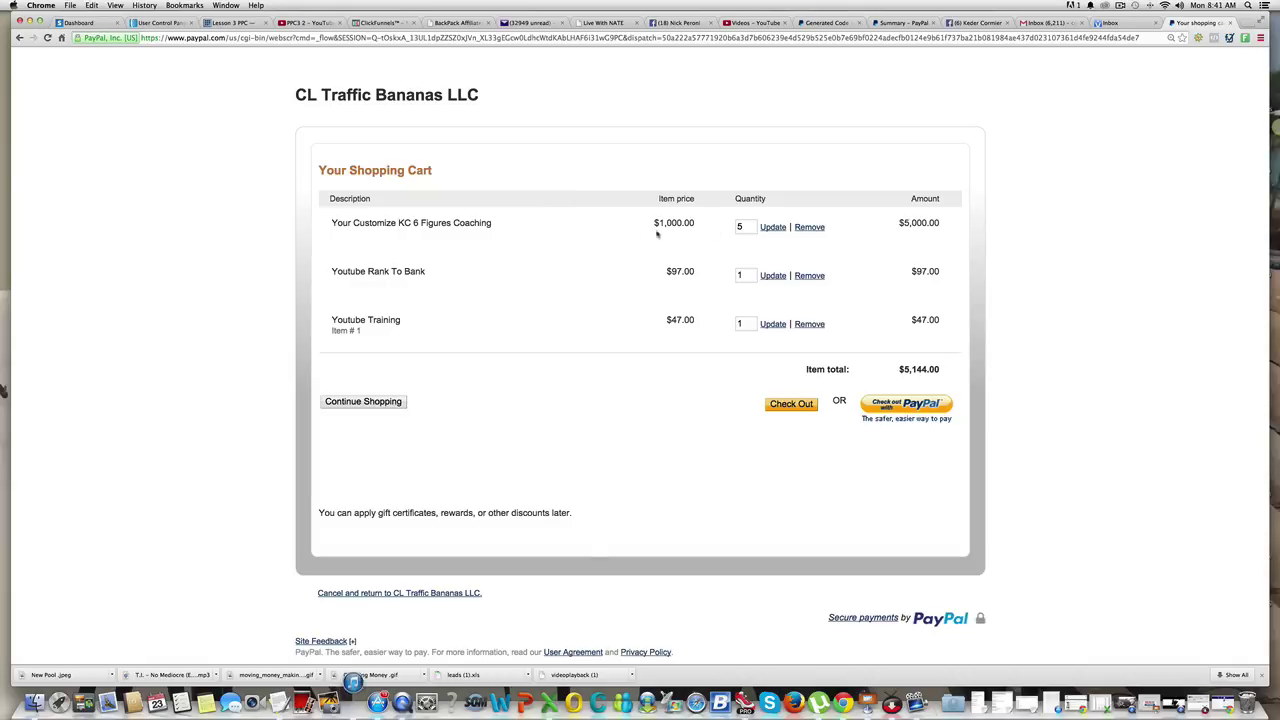
Step: Examine the shopping cart's first item price and the Youtube Training entry
drag(651, 225, 700, 223)
click(703, 227)
drag(700, 224, 623, 217)
click(667, 251)
triple_click(375, 339)
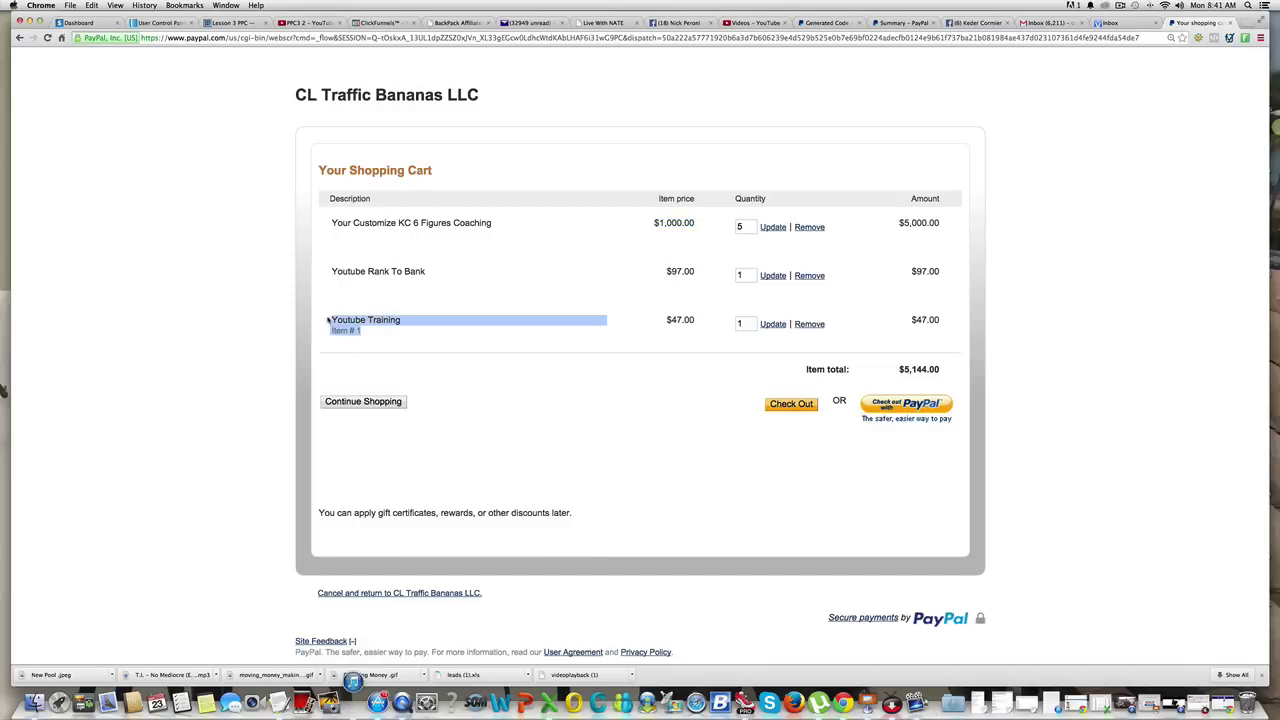
Step: Remove the Your Customize KC 6 Figures Coaching and Youtube Rank To Bank items from the shopping cart
click(386, 329)
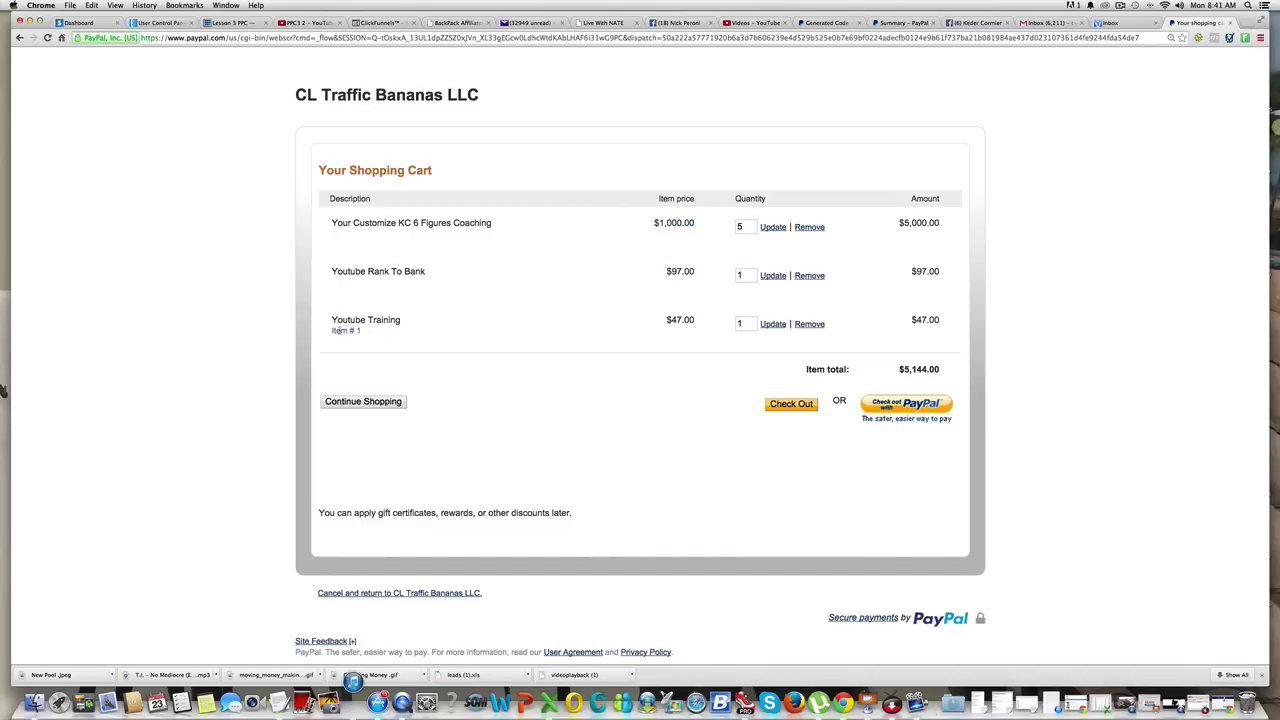
drag(347, 331, 726, 331)
click(714, 334)
click(812, 228)
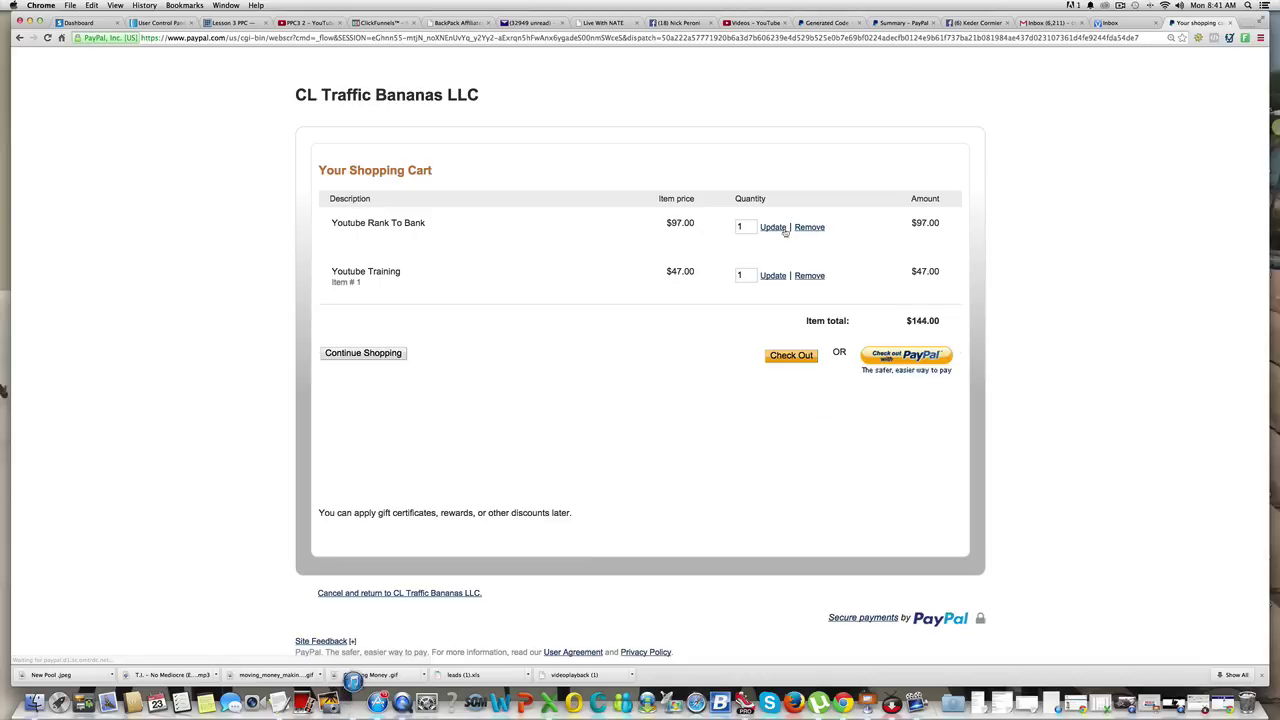
click(810, 228)
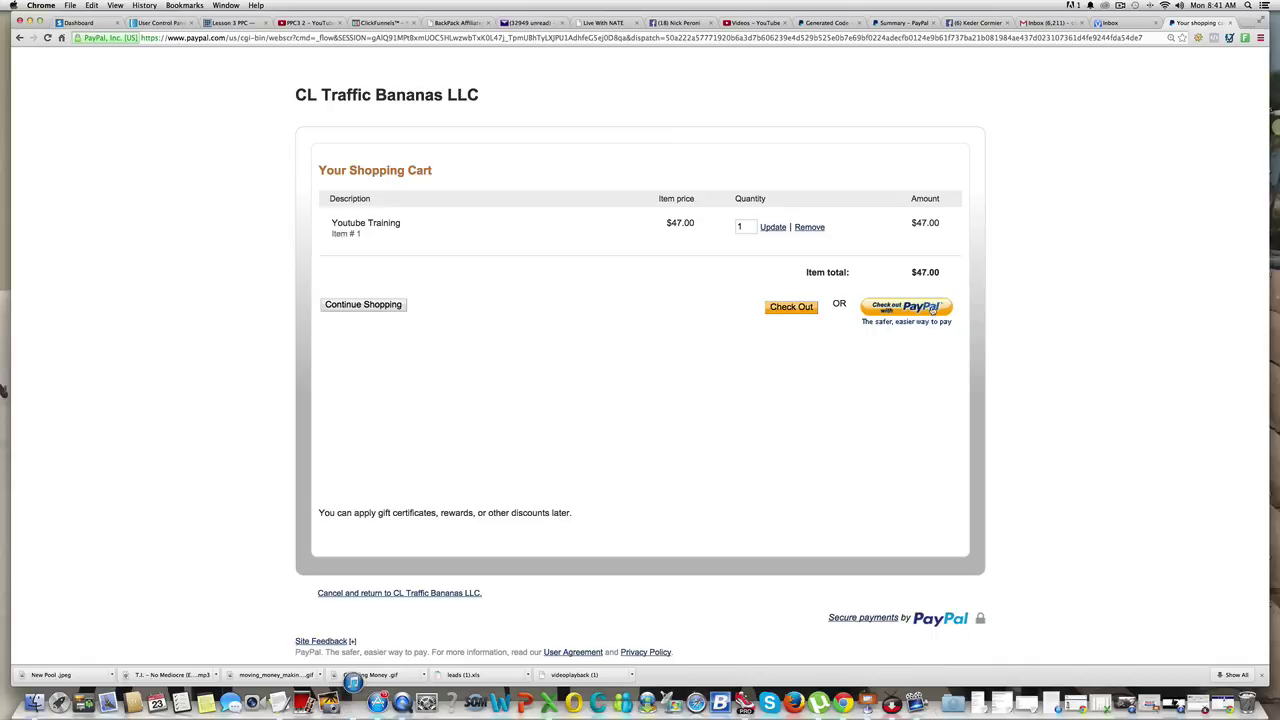
Step: Proceed to the PayPal checkout page for the Youtube Training item, and return to the generated email button code
click(906, 312)
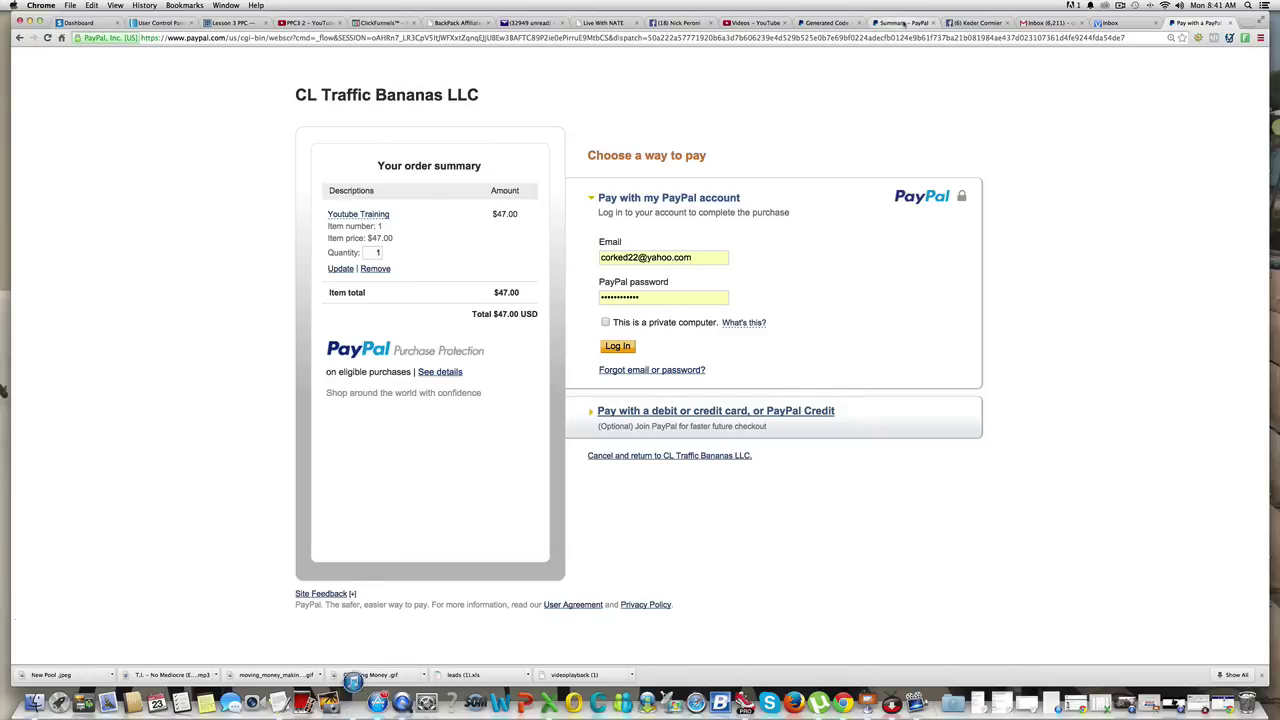
click(836, 24)
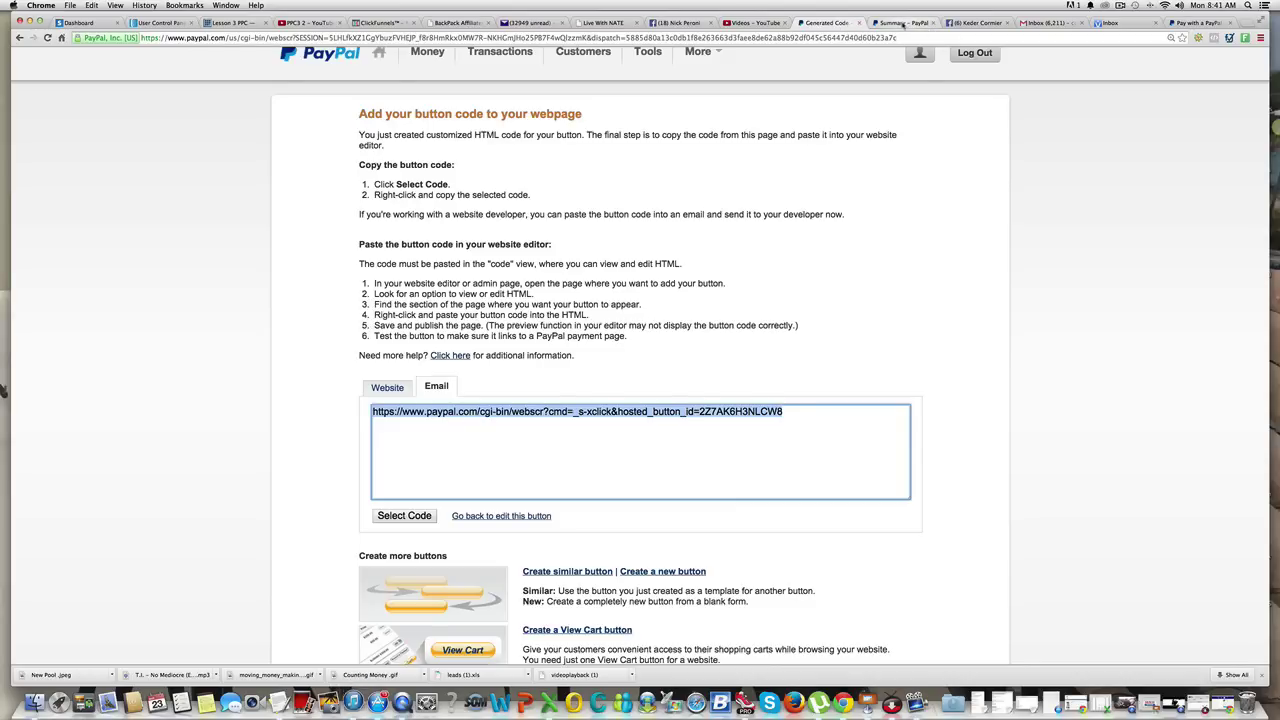
click(966, 23)
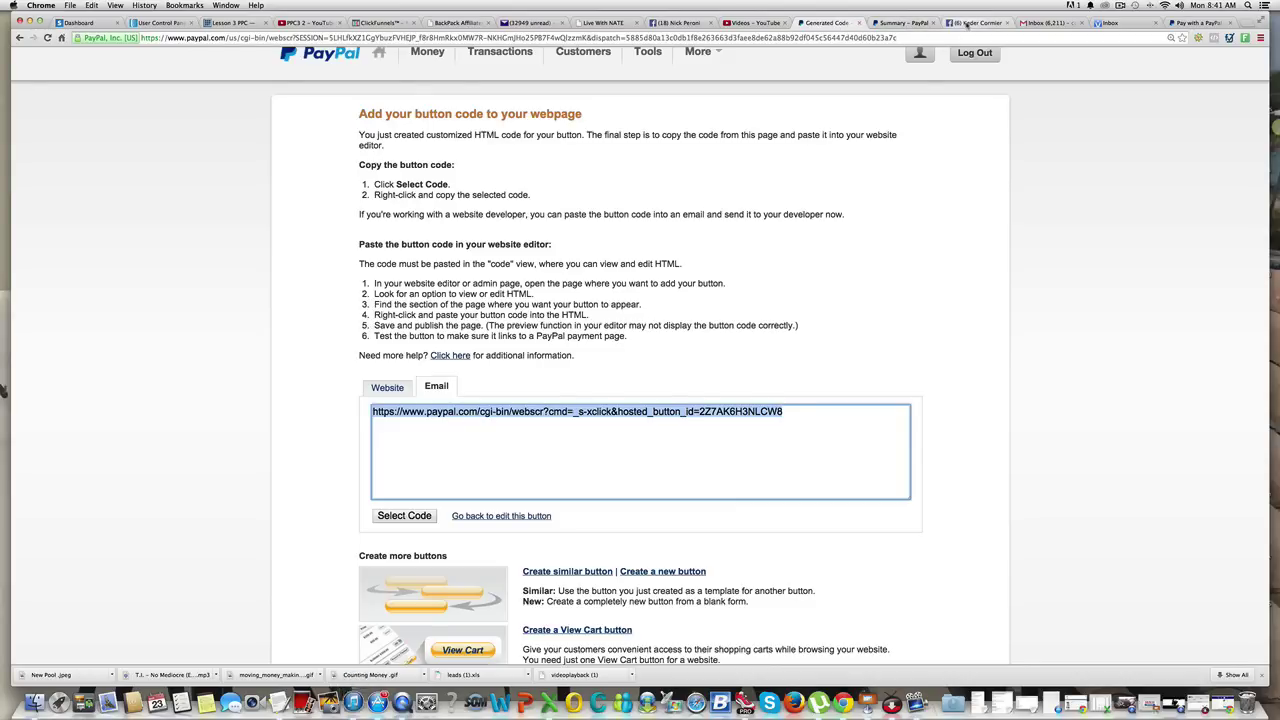